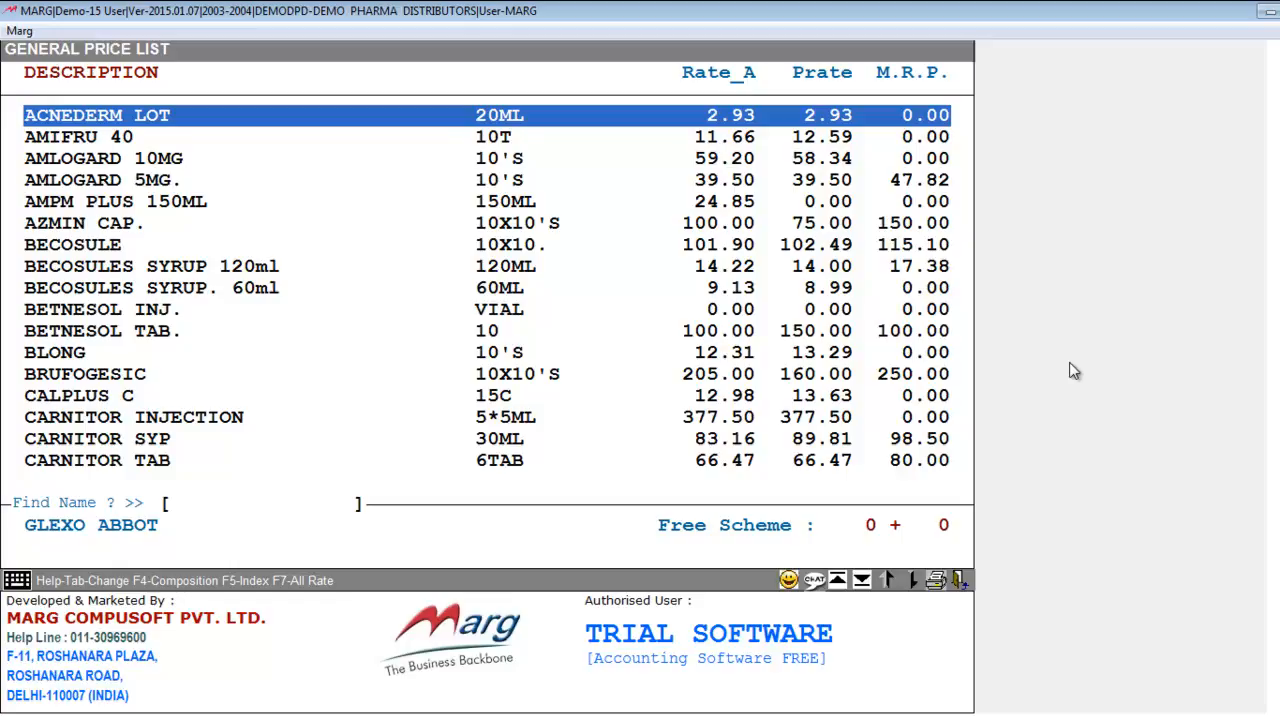
# View the rate details of the item AMPM PLUS 150ML, leaving them unedited.
pyautogui.press('Down')
pyautogui.press('Down')
pyautogui.press('Down')
pyautogui.press('Down')
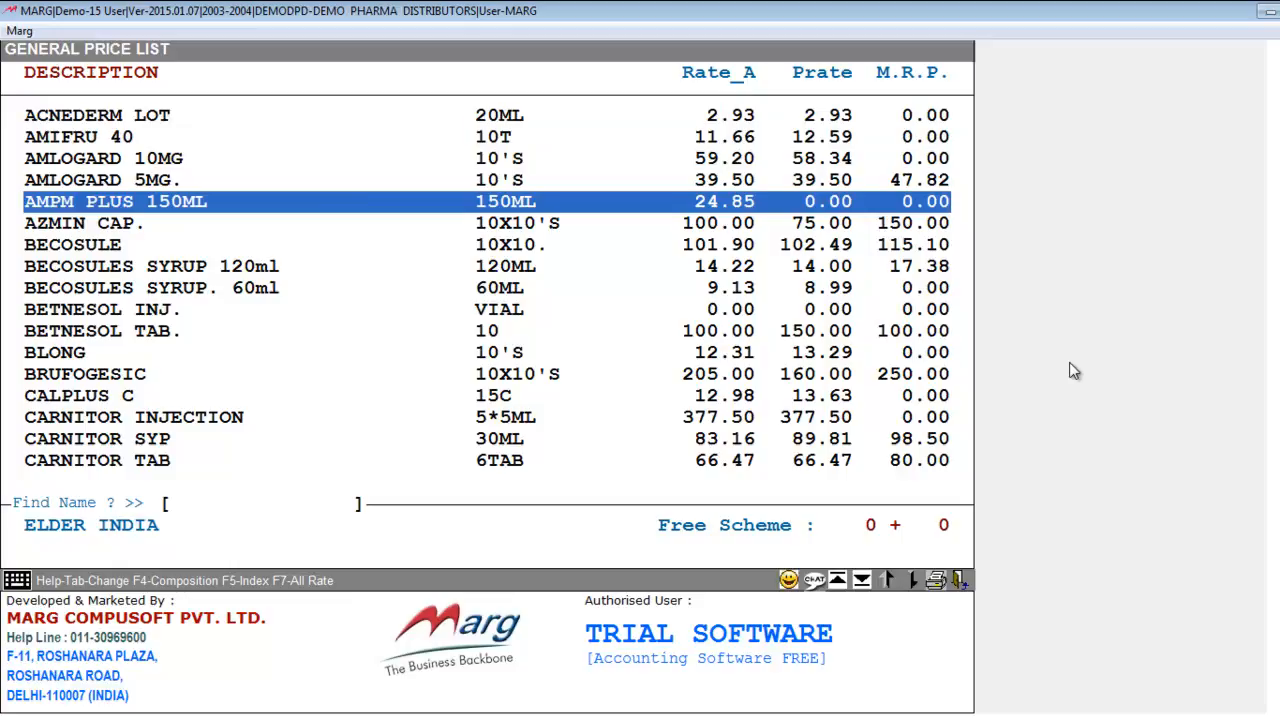
pyautogui.press('Return')
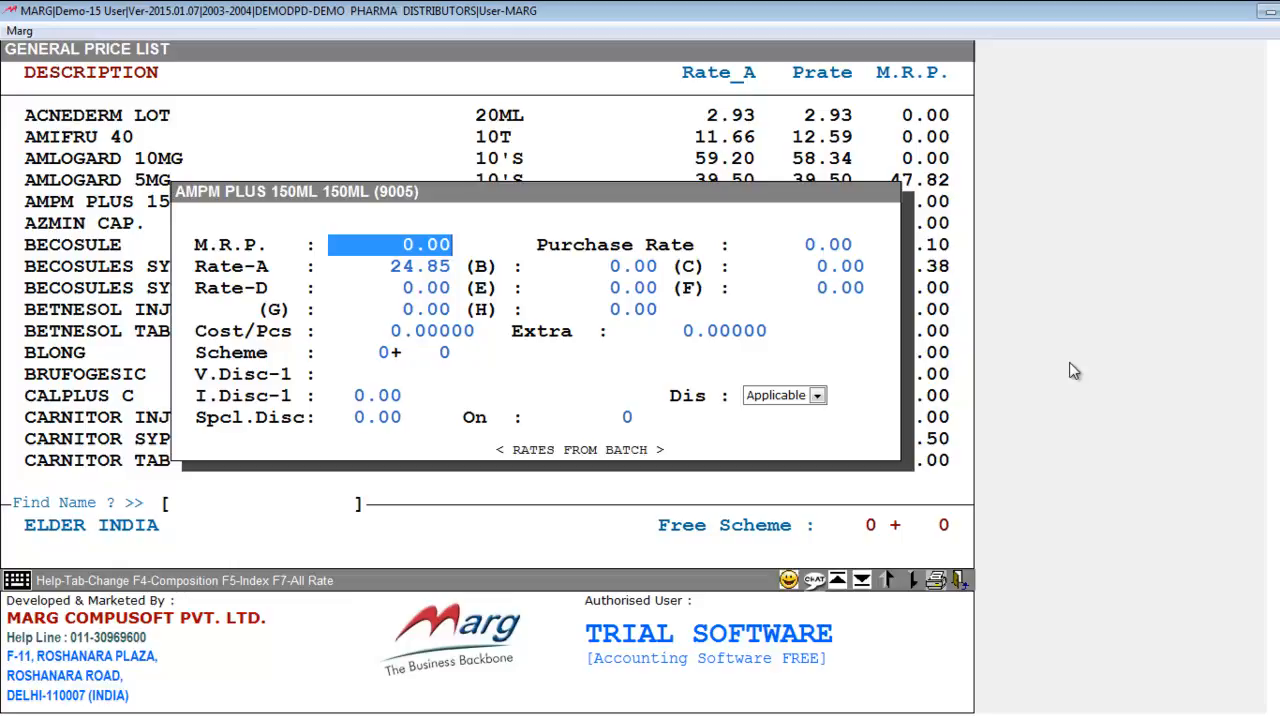
pyautogui.press('Escape')
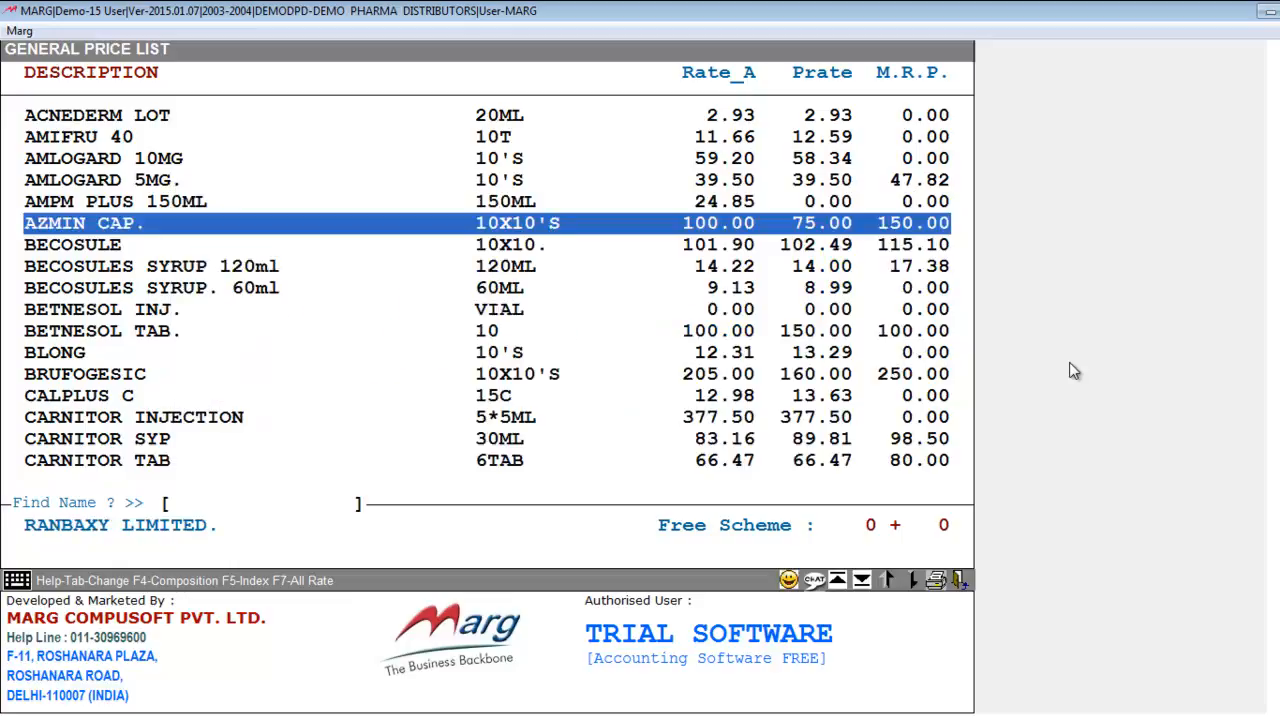
# View the batch details of batch 2508 of the item AMIFRU 40, leaving them unedited.
pyautogui.press('Up')
pyautogui.press('Up')
pyautogui.press('Up')
pyautogui.press('Up')
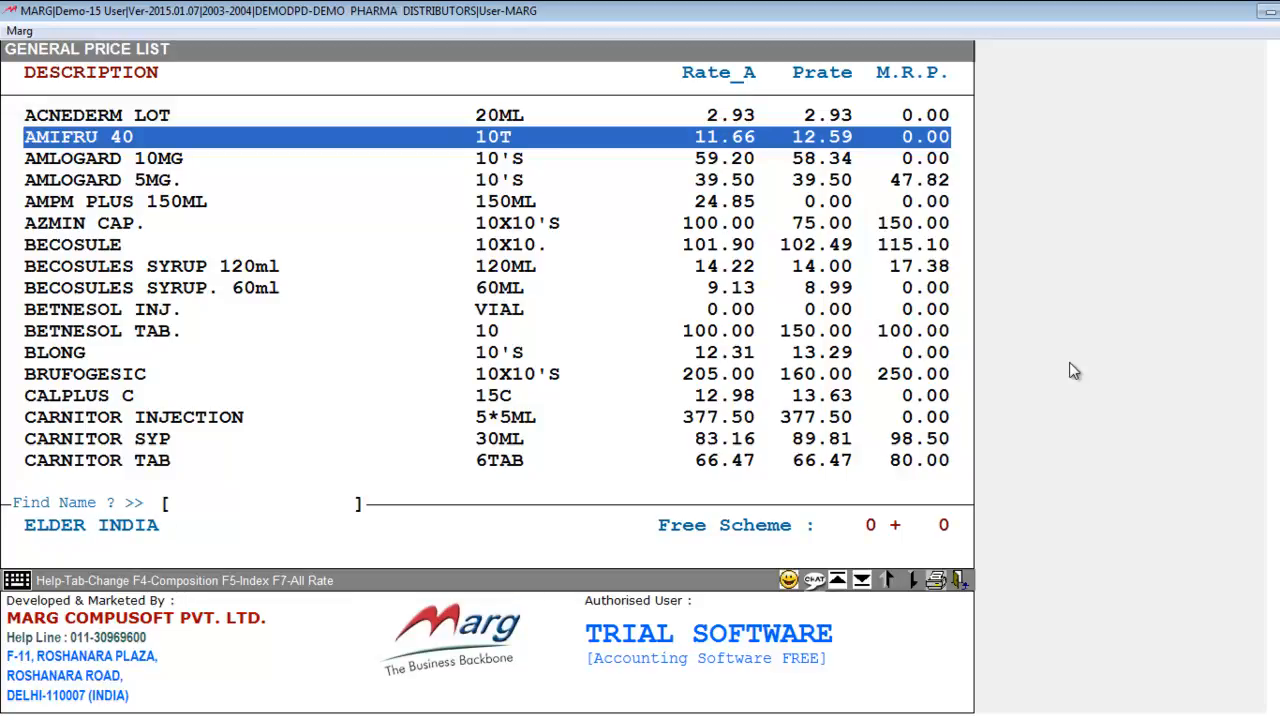
pyautogui.press('Return')
pyautogui.press('Return')
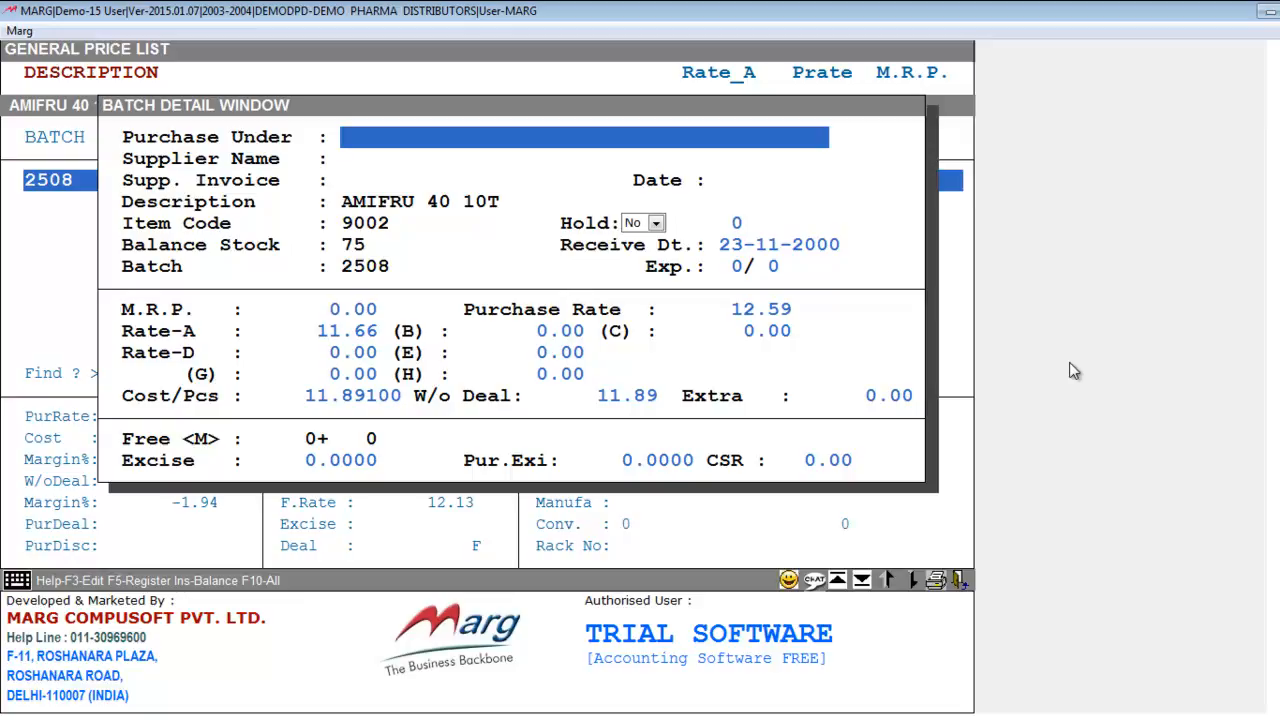
pyautogui.press('Escape')
pyautogui.press('Escape')
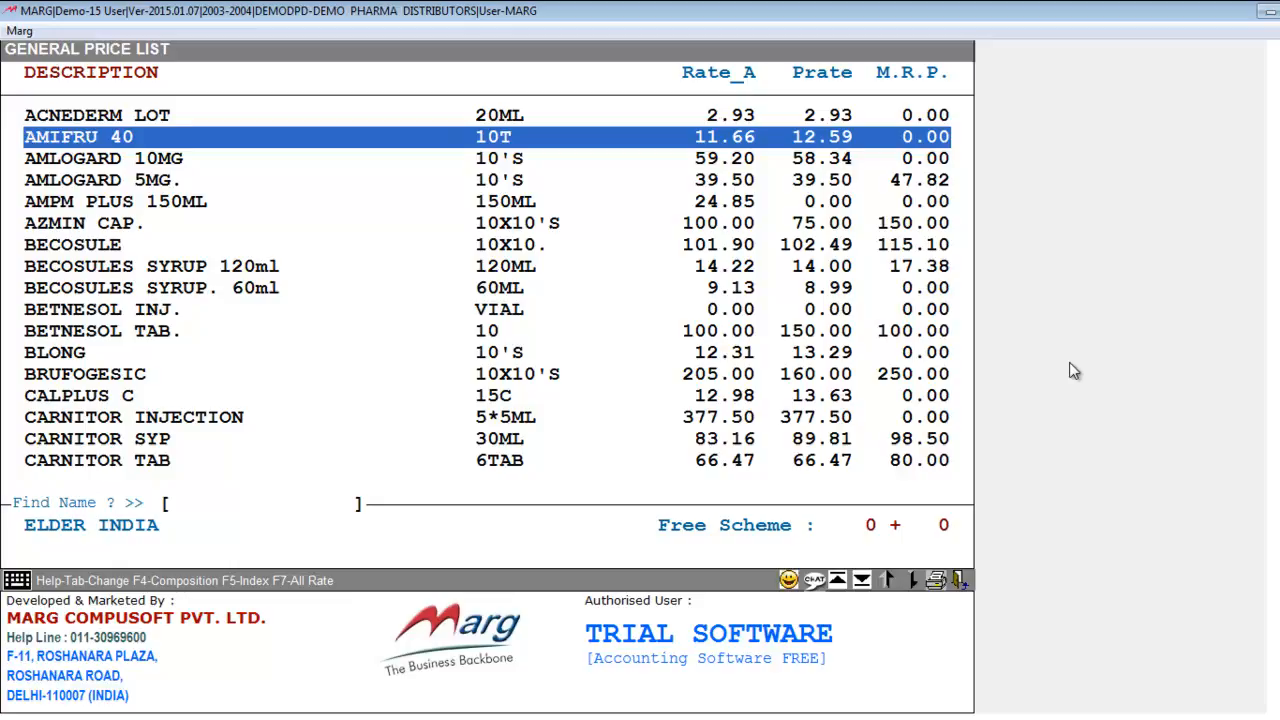
# Open the print settings for the price list using the PRICE LIST USER DEFINED format.
pyautogui.press('Down')
pyautogui.press('Down')
pyautogui.hotkey('alt', 'p')
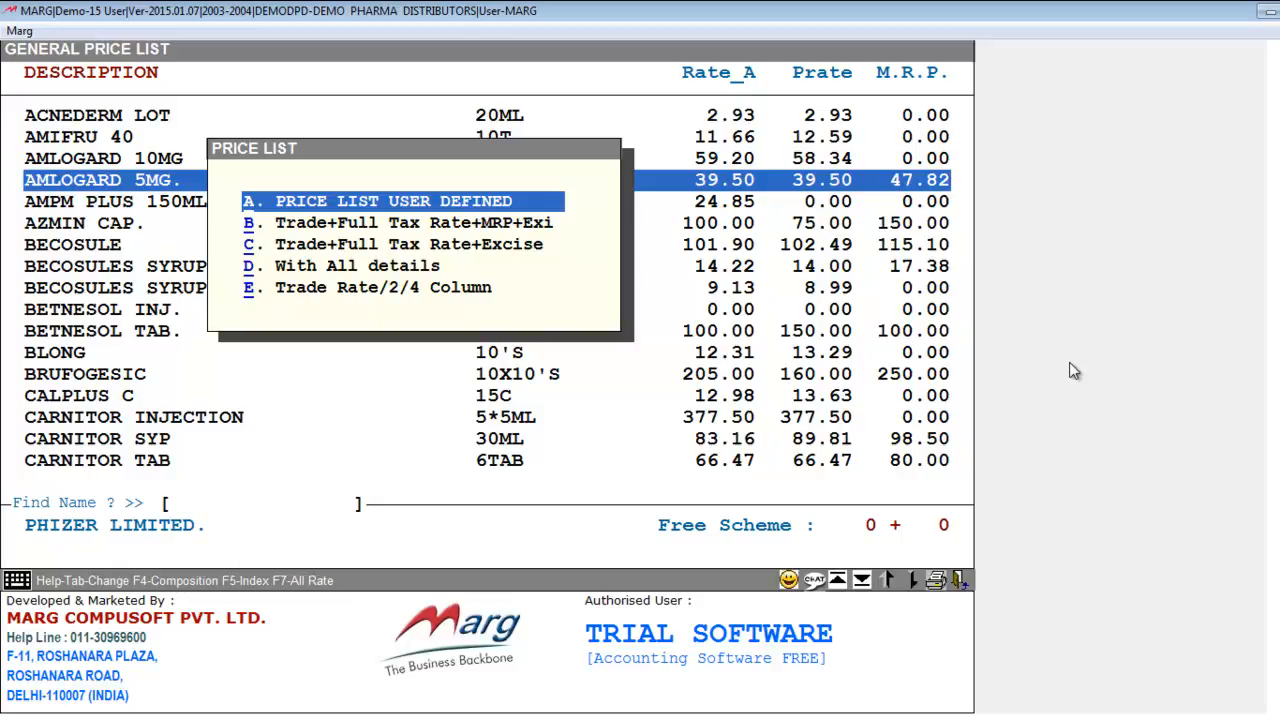
pyautogui.press('Down')
pyautogui.press('Down')
pyautogui.press('Down')
pyautogui.press('Down')
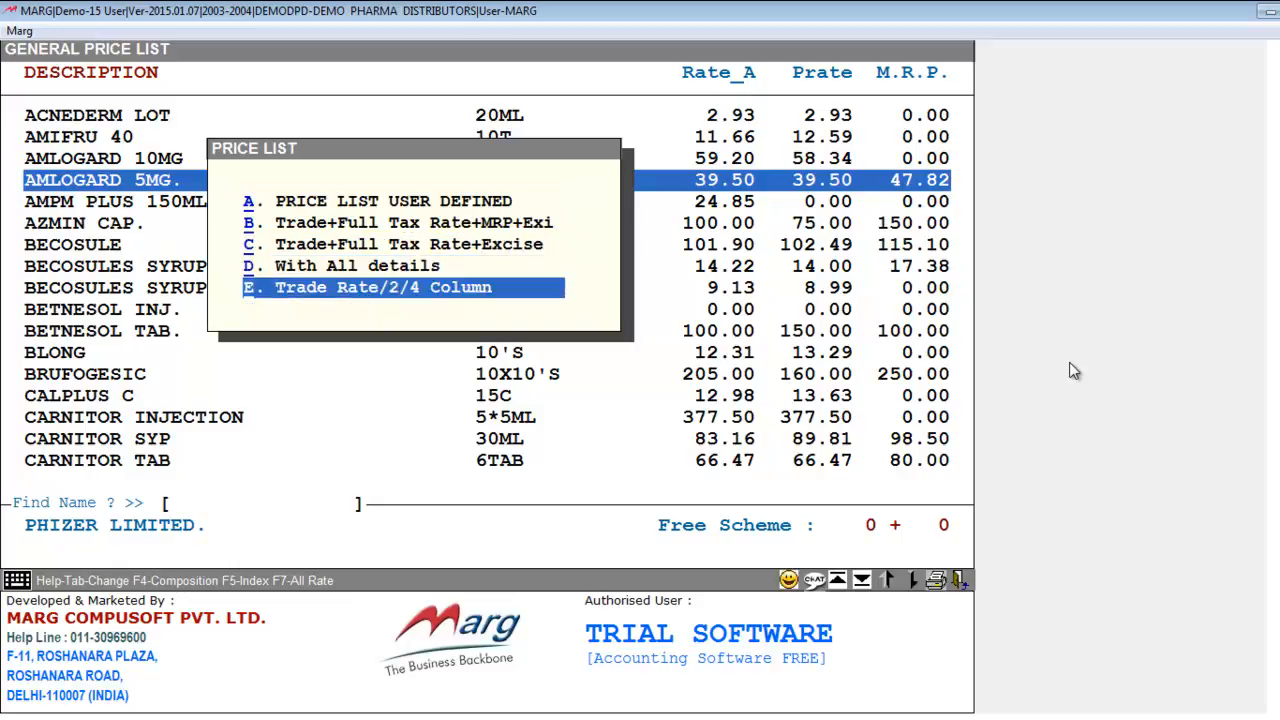
pyautogui.press('Up')
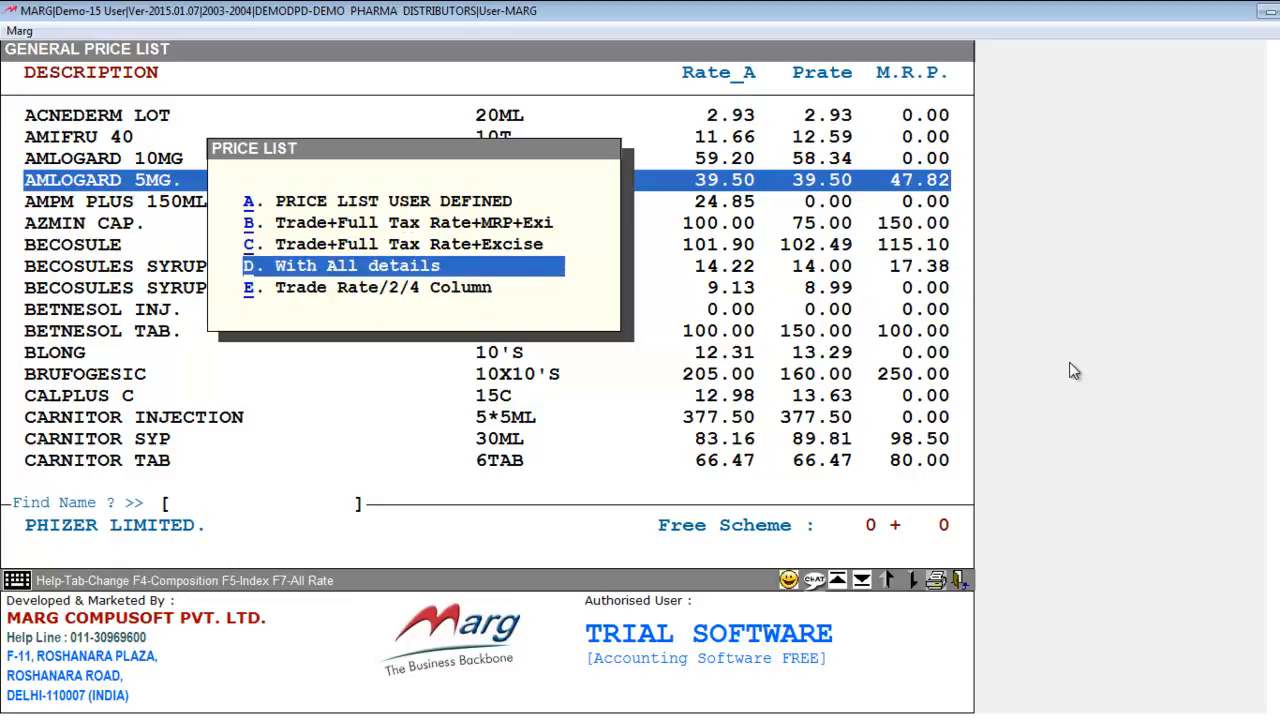
pyautogui.press('Up')
pyautogui.press('Up')
pyautogui.press('Up')
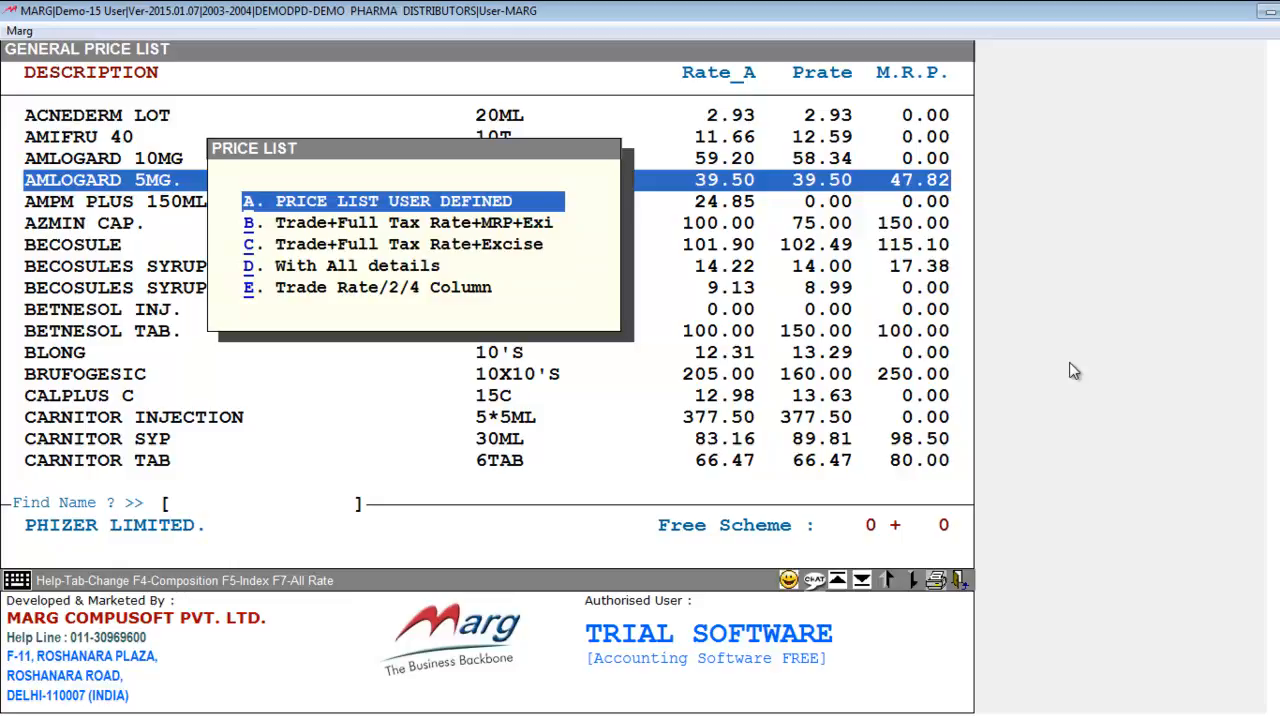
pyautogui.press('Return')
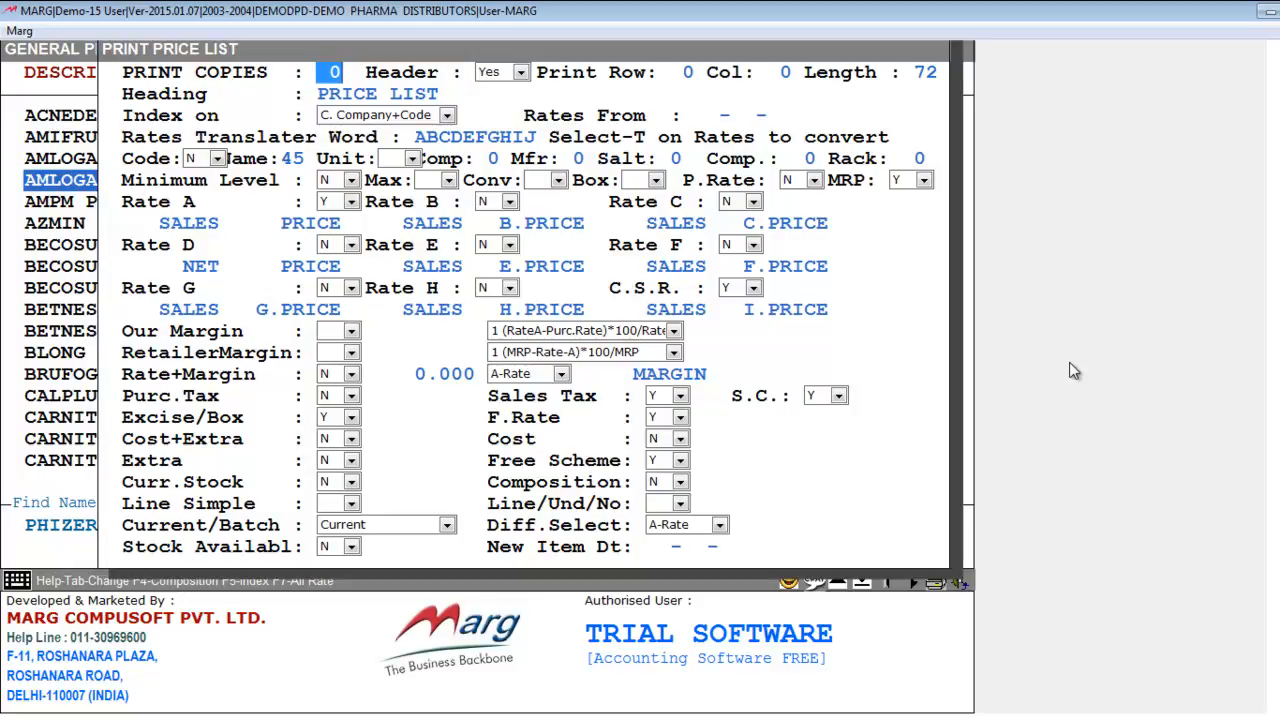
# Set the number of print copies to 1 and keep the header option at Yes.
pyautogui.write('1')
pyautogui.press('Return')
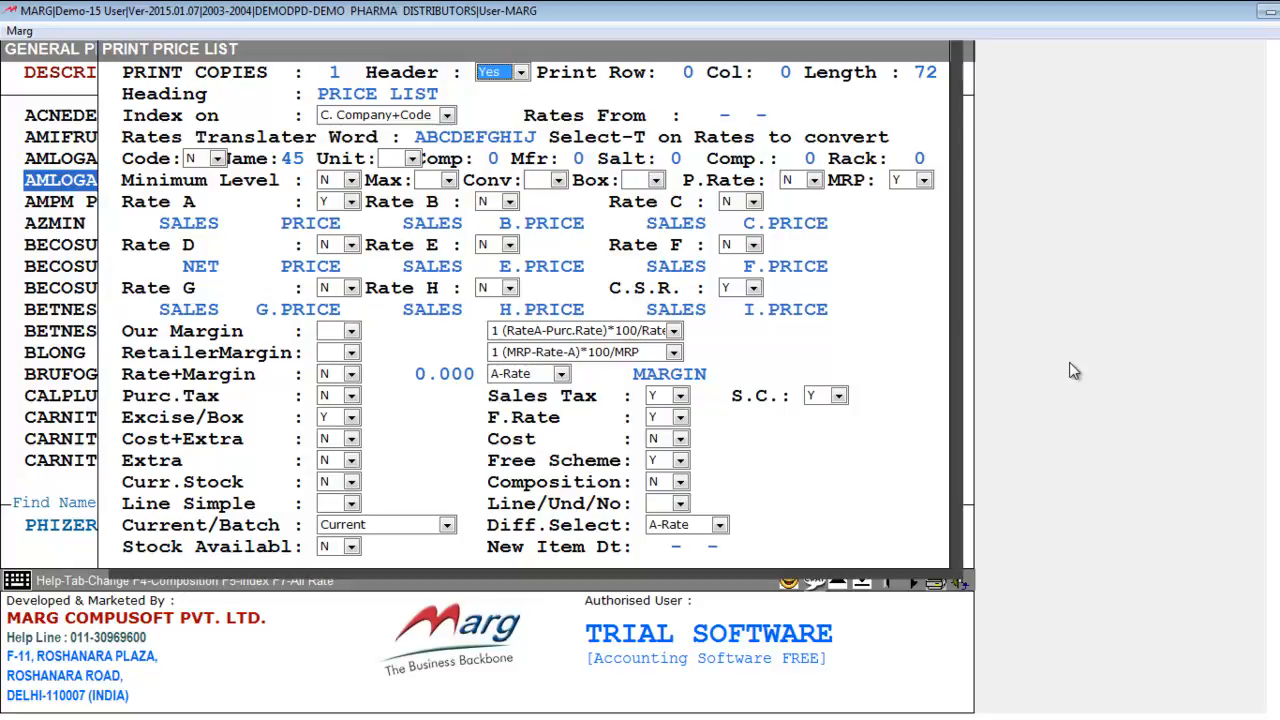
pyautogui.hotkey('alt', 'Down')
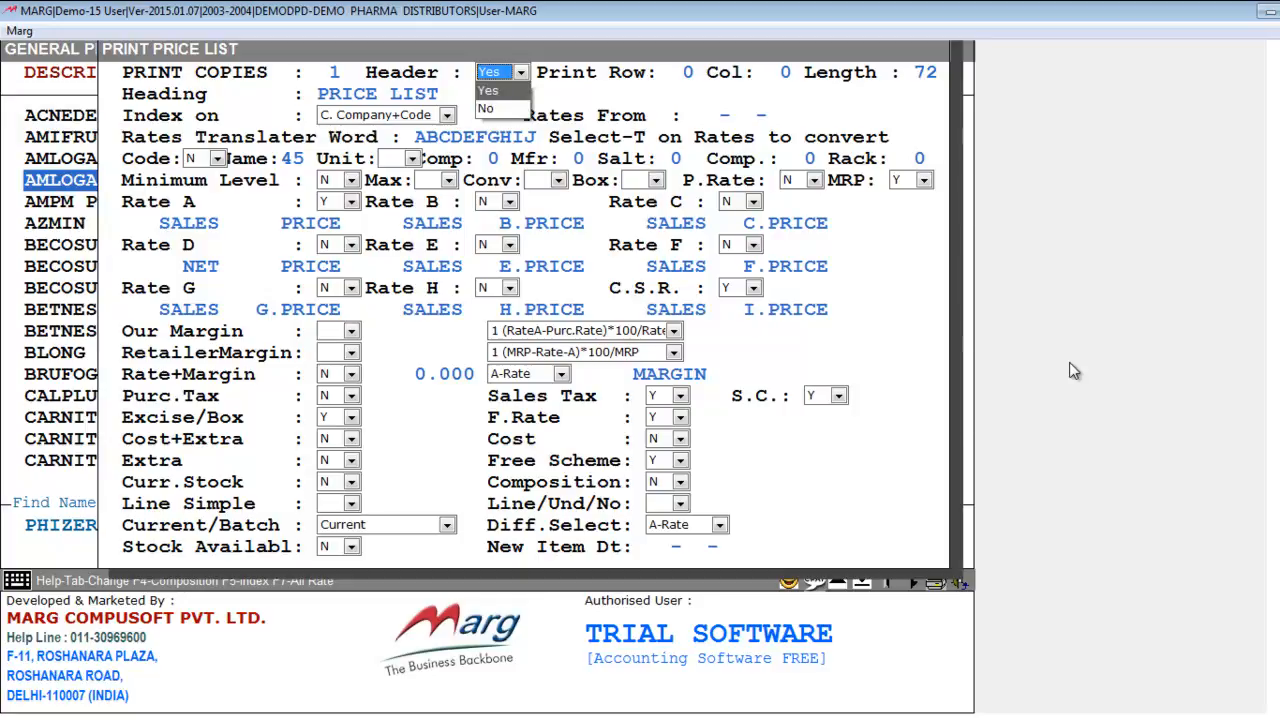
pyautogui.press('Down')
pyautogui.press('Up')
pyautogui.press('Return')
pyautogui.press('Return')
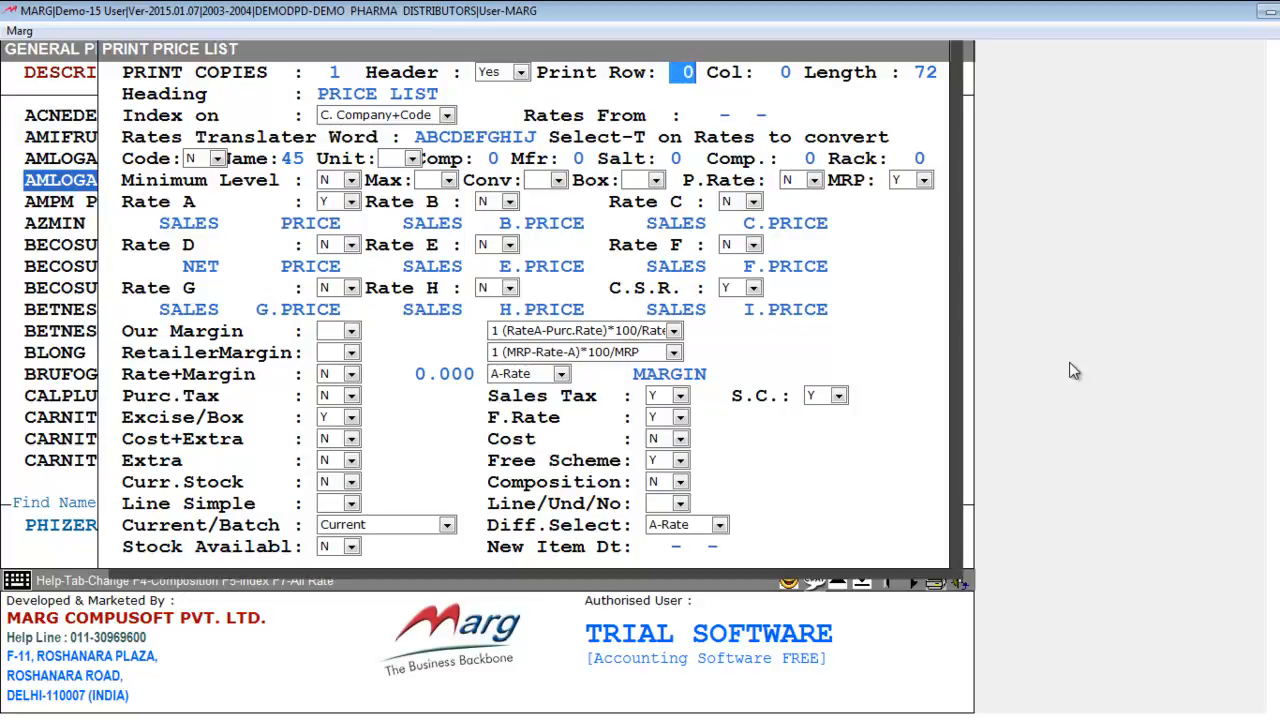
# Accept print row 0, column 0 and length 72, along with the heading PRICE LIST.
pyautogui.press('Return')
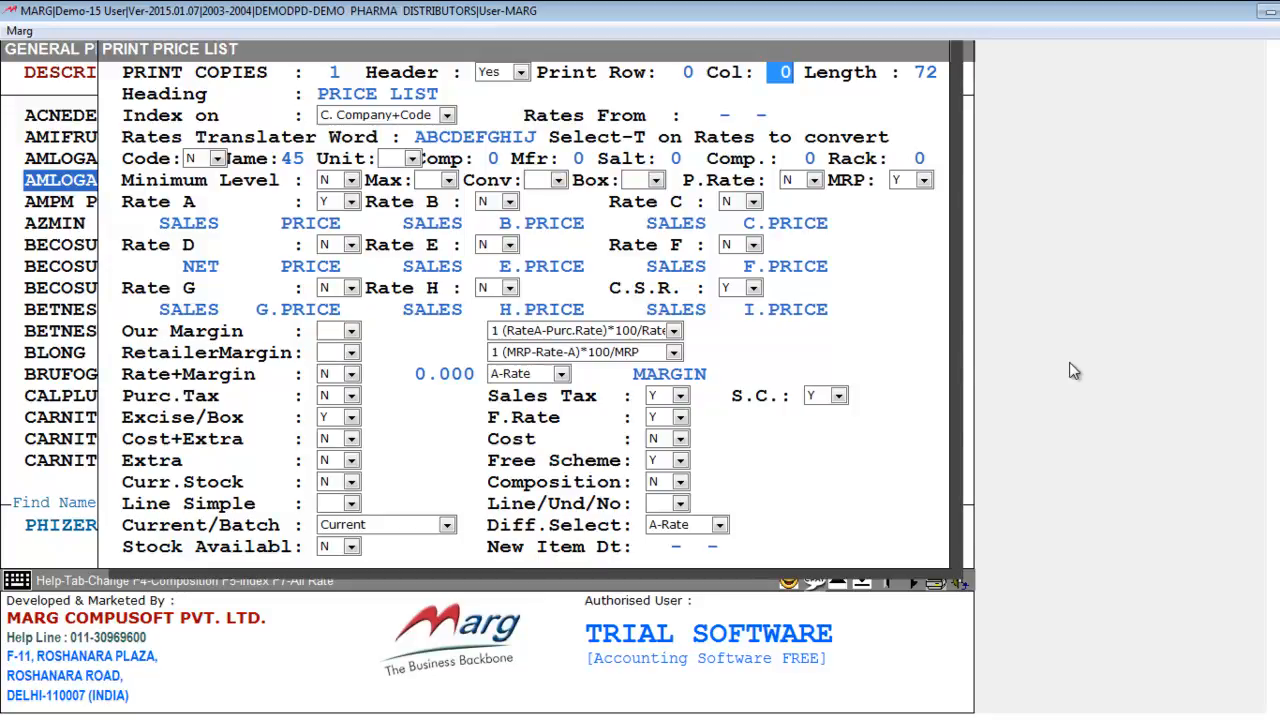
pyautogui.press('Return')
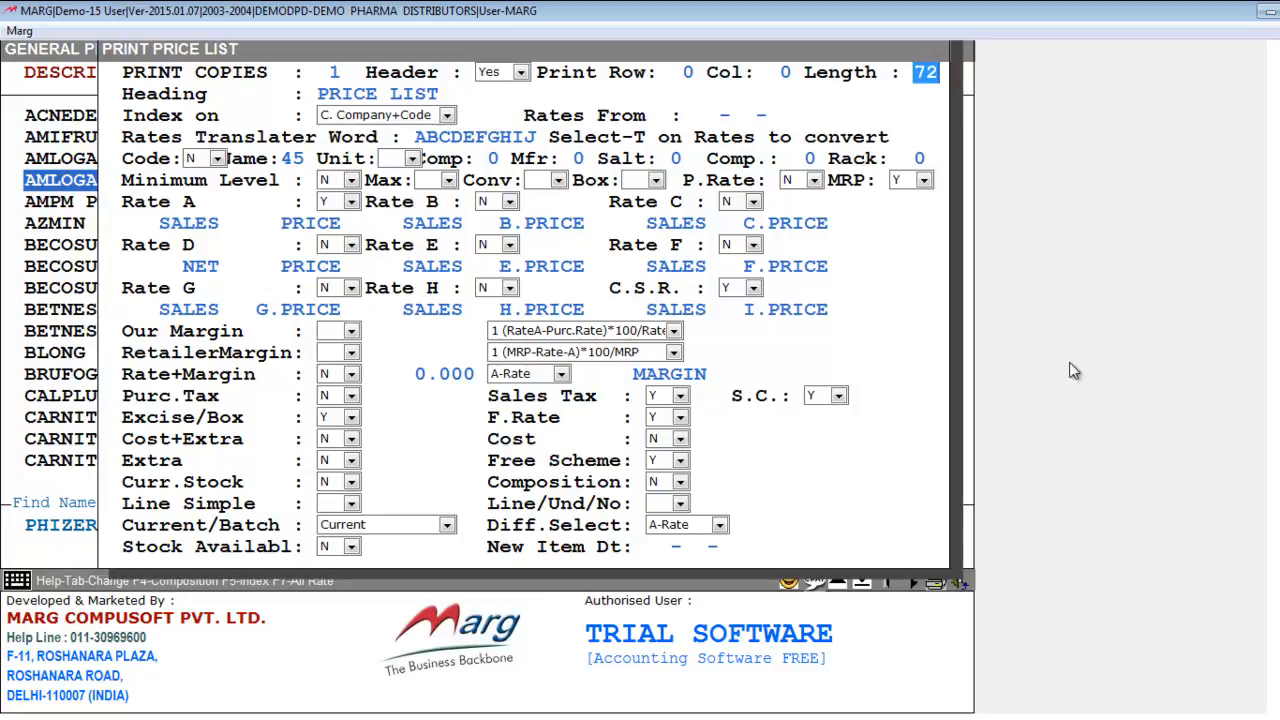
pyautogui.press('Return')
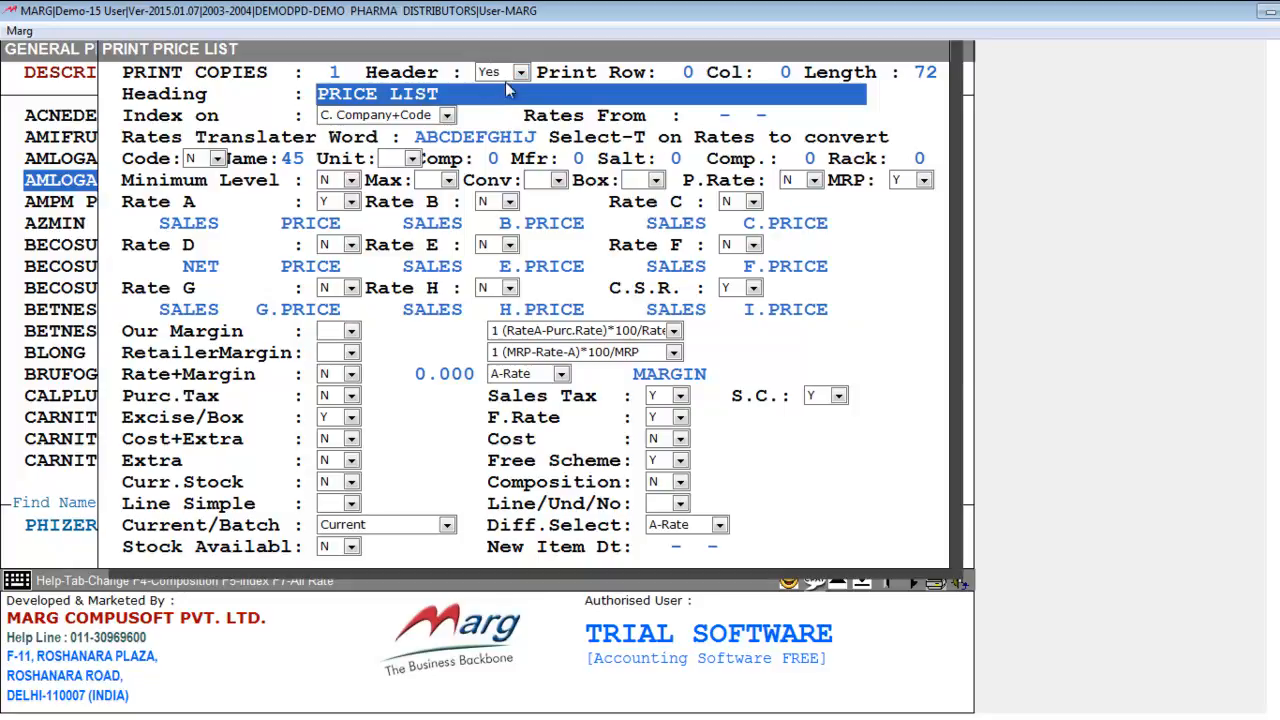
pyautogui.press('Return')
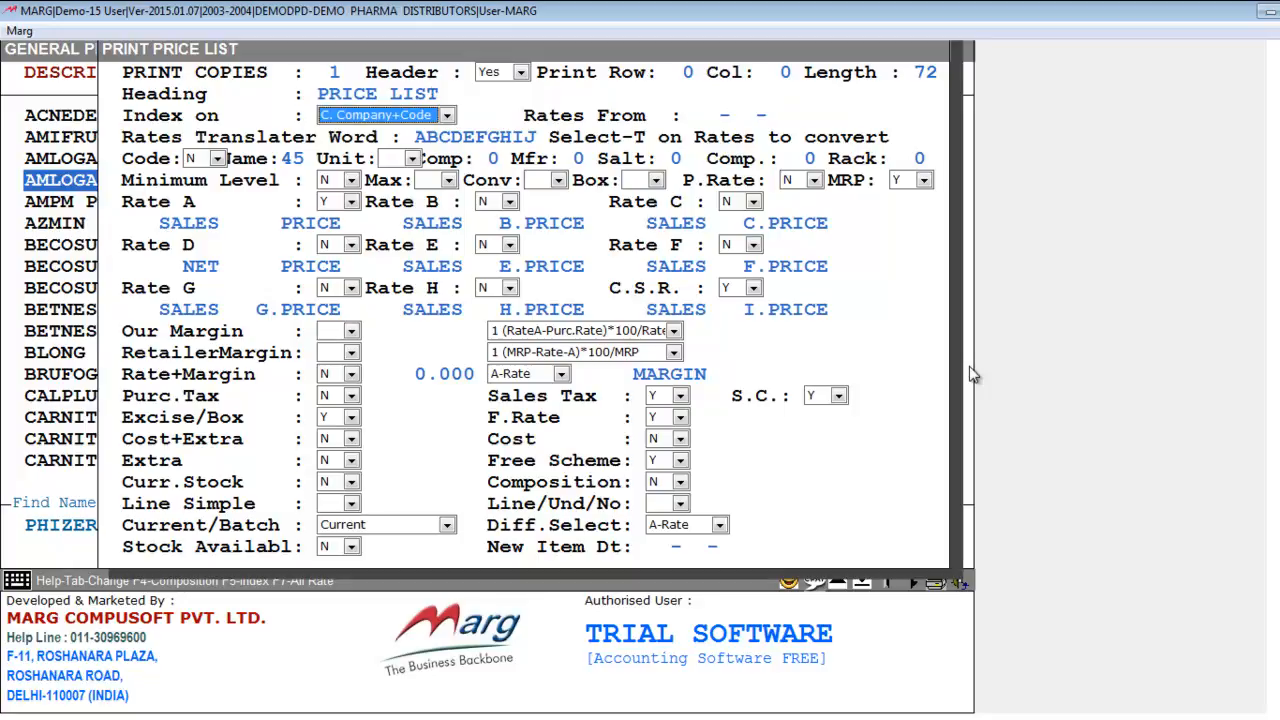
# Look through the available sort orders and keep the price list indexed on Company+Code.
pyautogui.press('space')
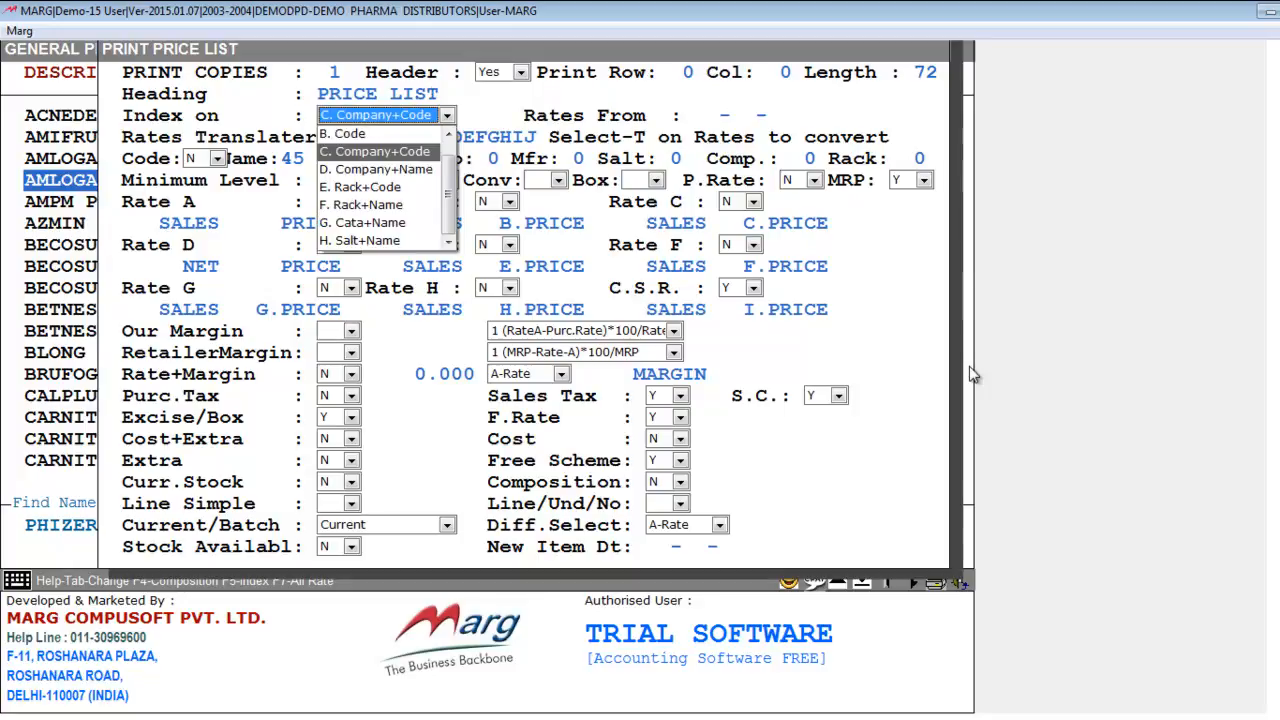
pyautogui.press('Down')
pyautogui.press('Down')
pyautogui.press('Down')
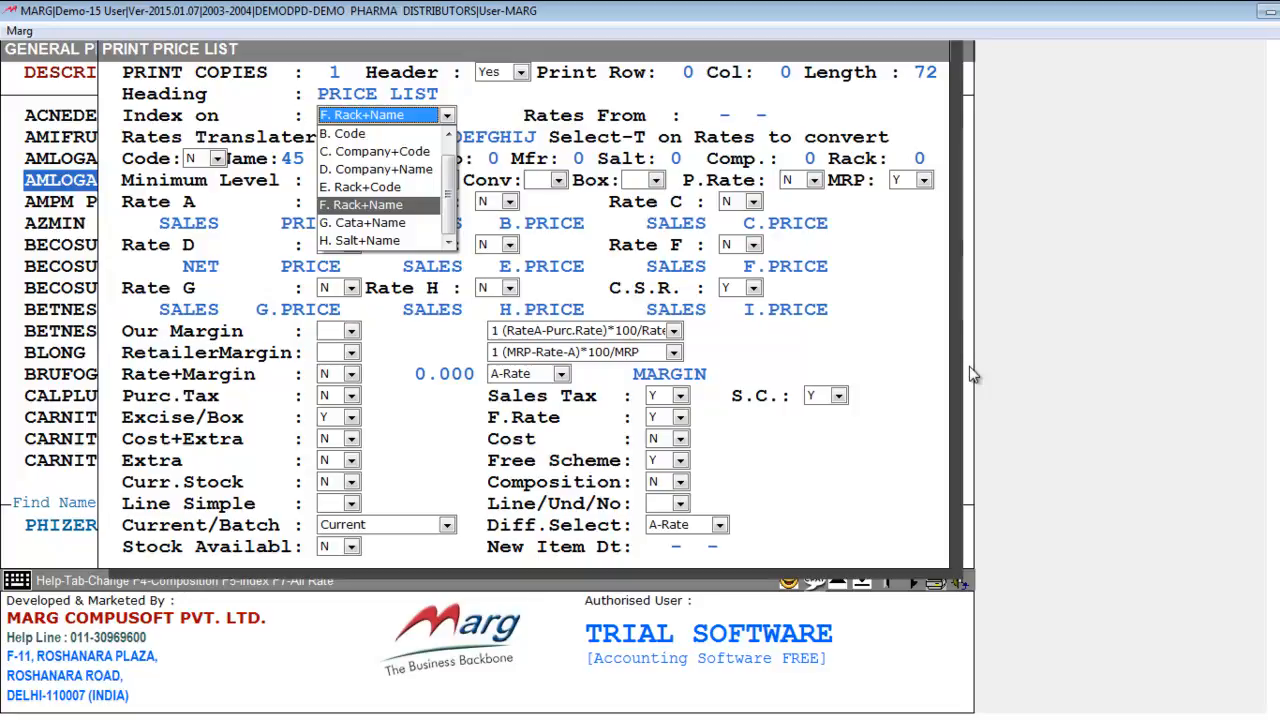
pyautogui.press('Up')
pyautogui.press('Up')
pyautogui.press('Up')
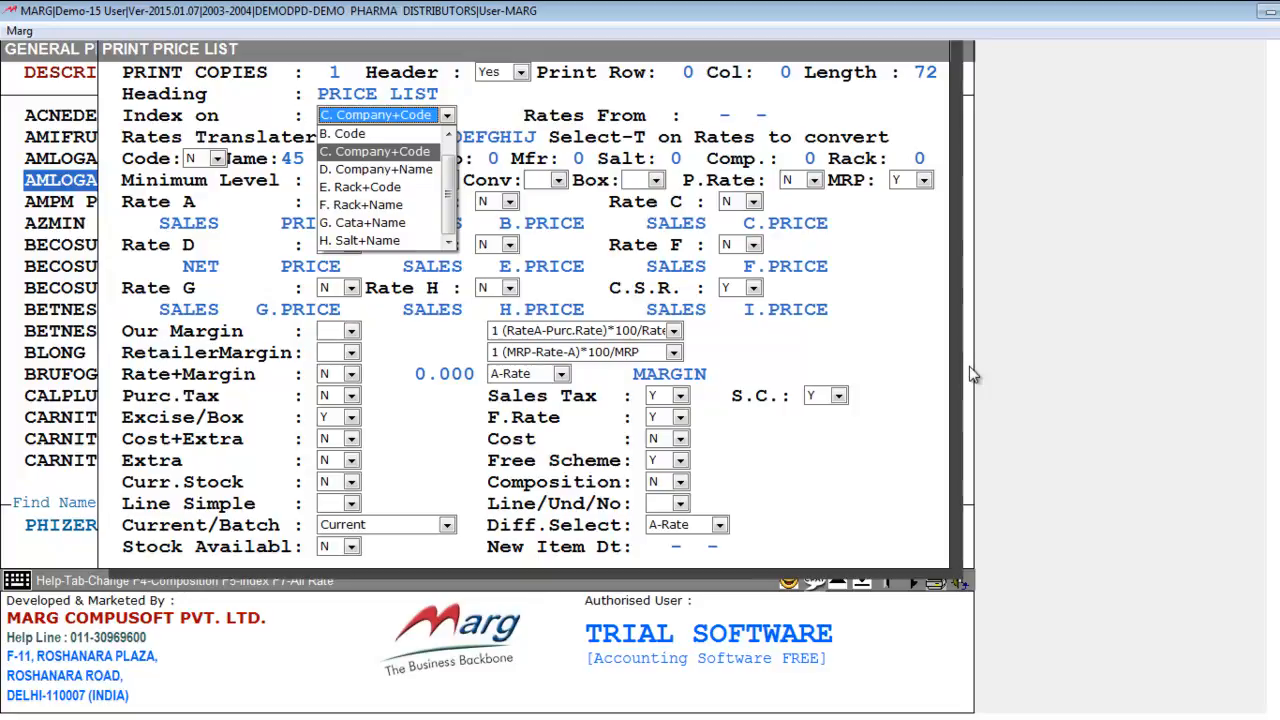
pyautogui.press('Down')
pyautogui.press('Down')
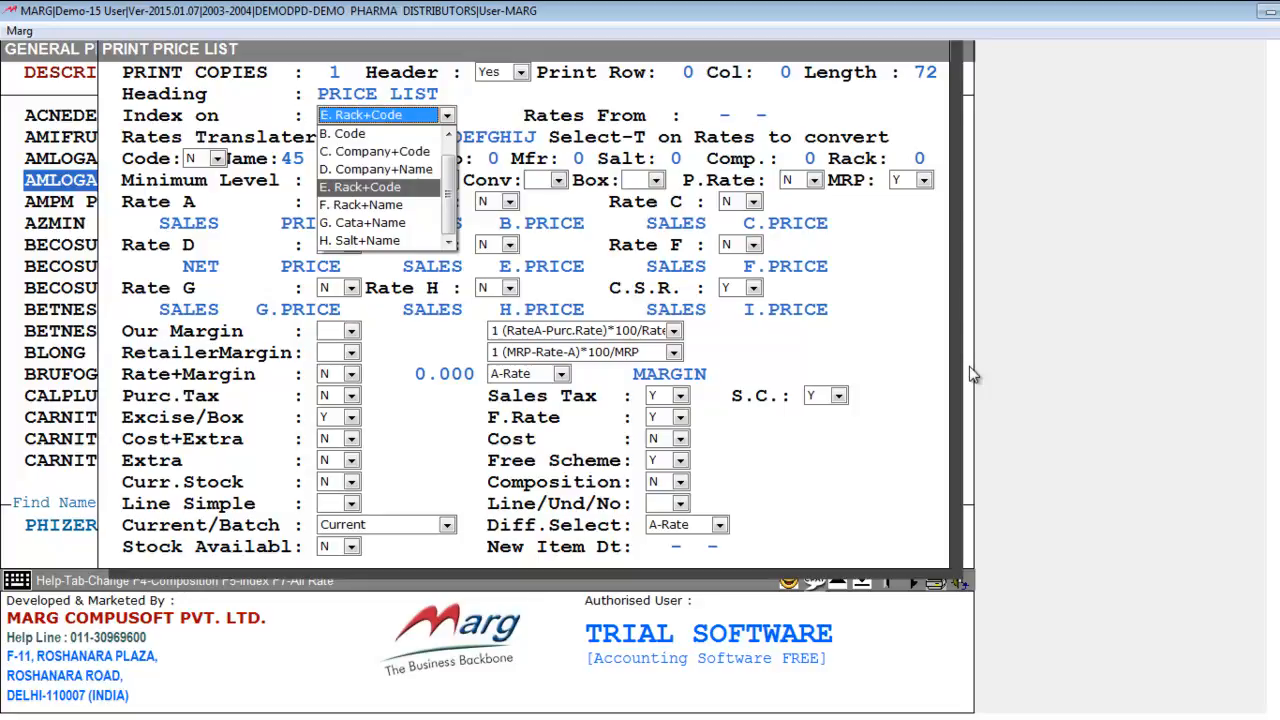
pyautogui.press('Down')
pyautogui.press('Down')
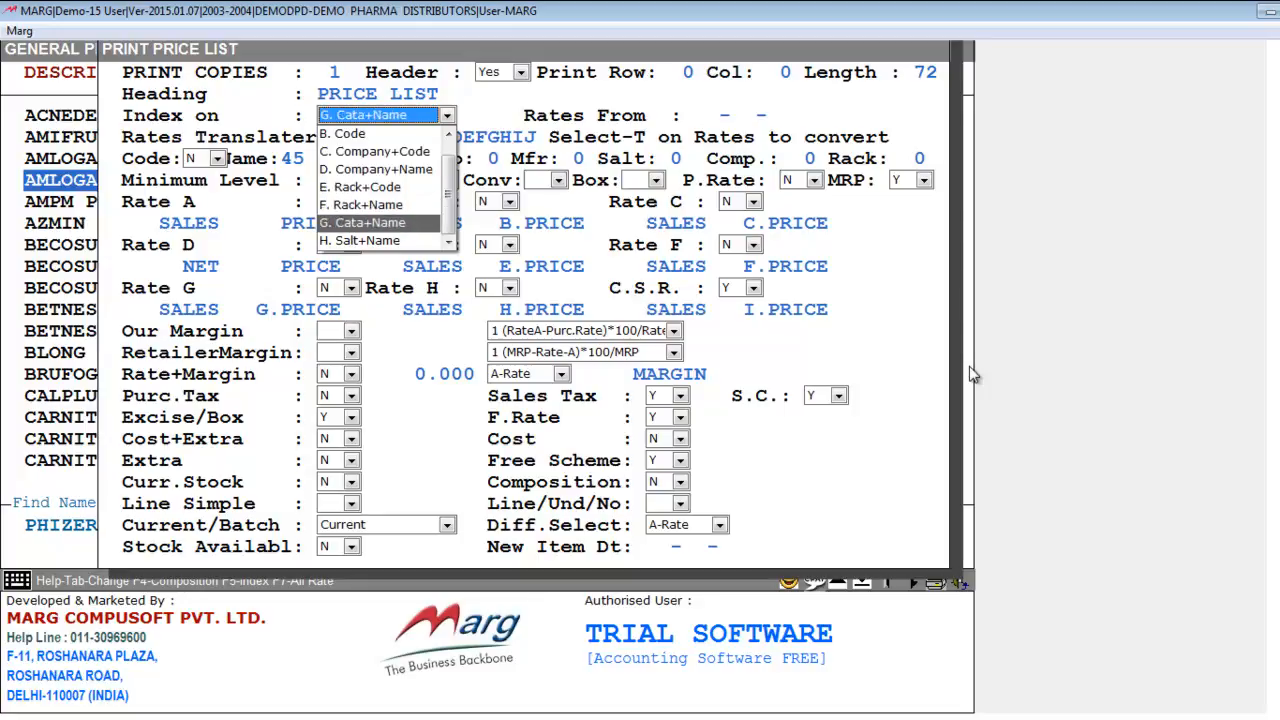
pyautogui.press('c')
pyautogui.press('Return')
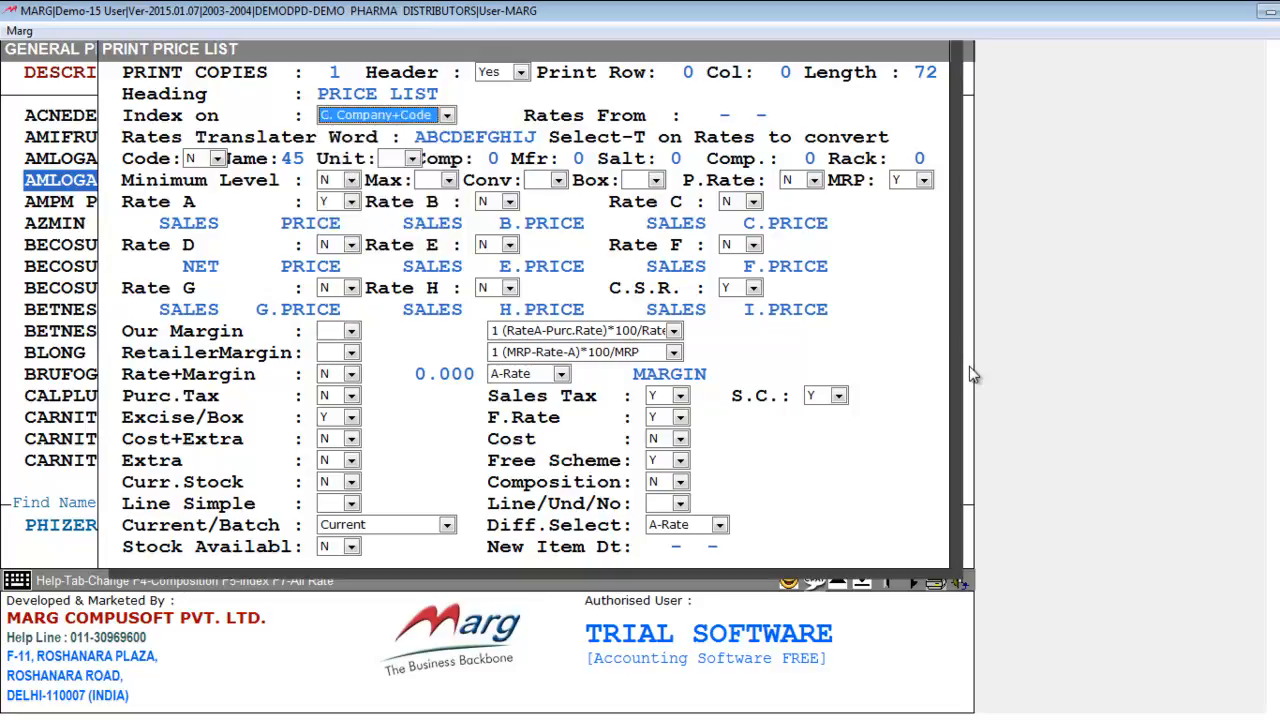
pyautogui.press('Return')
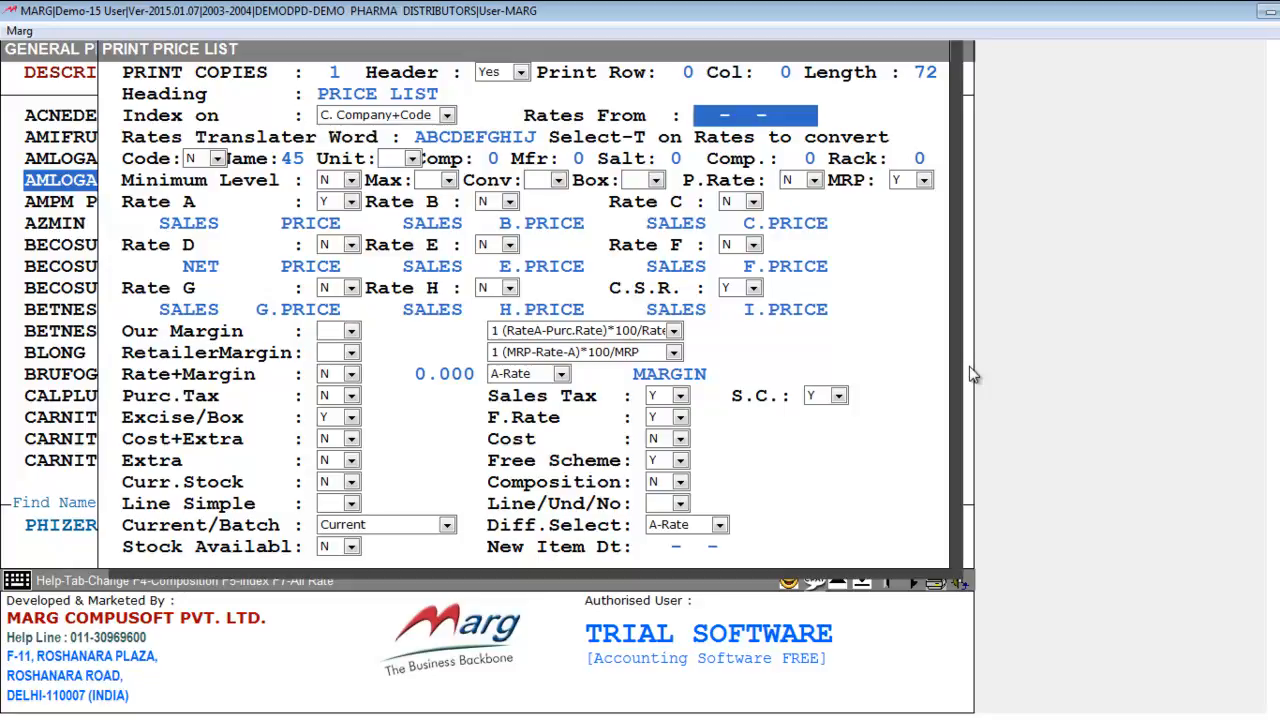
# Leave the rates start date blank and the rates translater word as ABCDEFGHIJ, and keep Code at N.
pyautogui.press('Return')
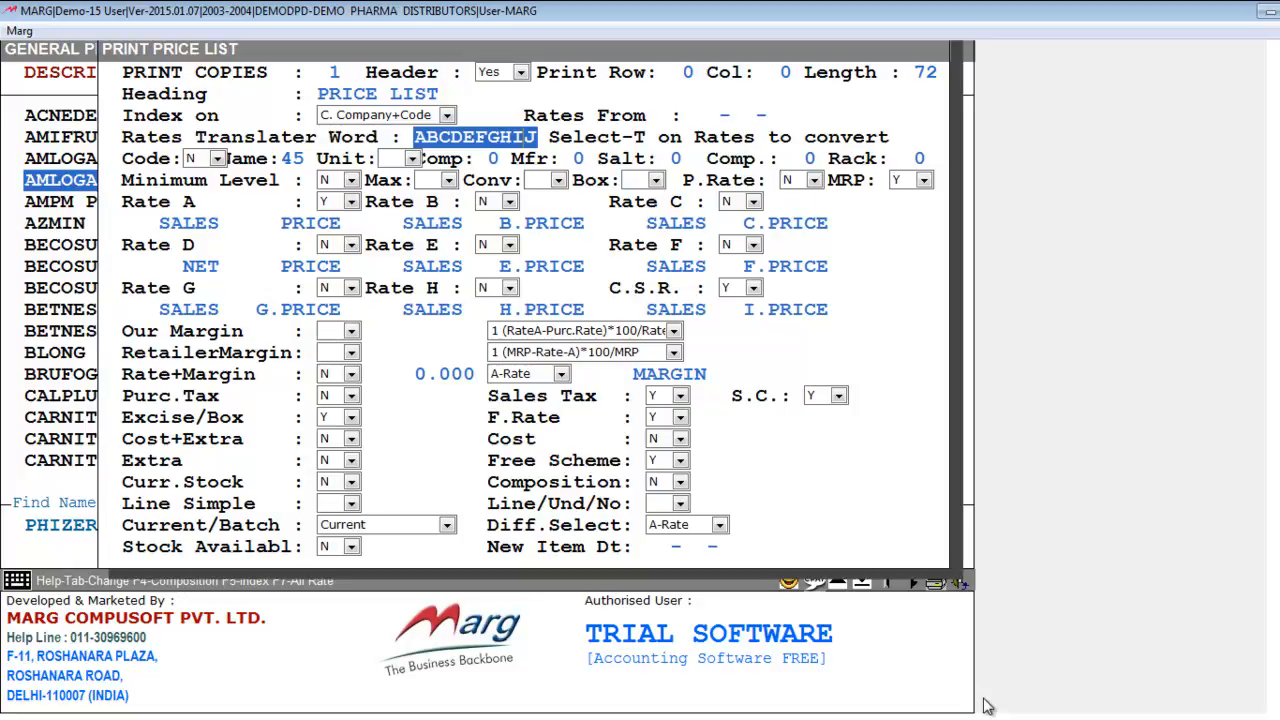
pyautogui.press('Return')
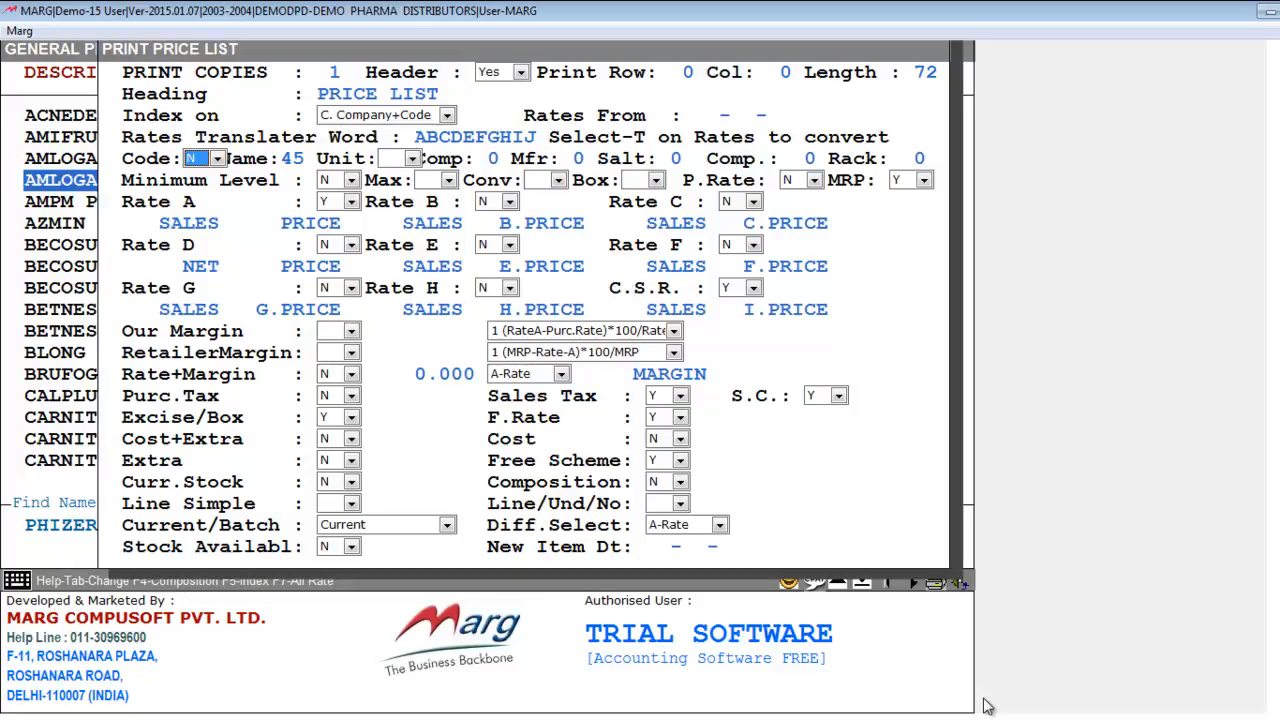
pyautogui.hotkey('alt', 'Down')
pyautogui.press('Down')
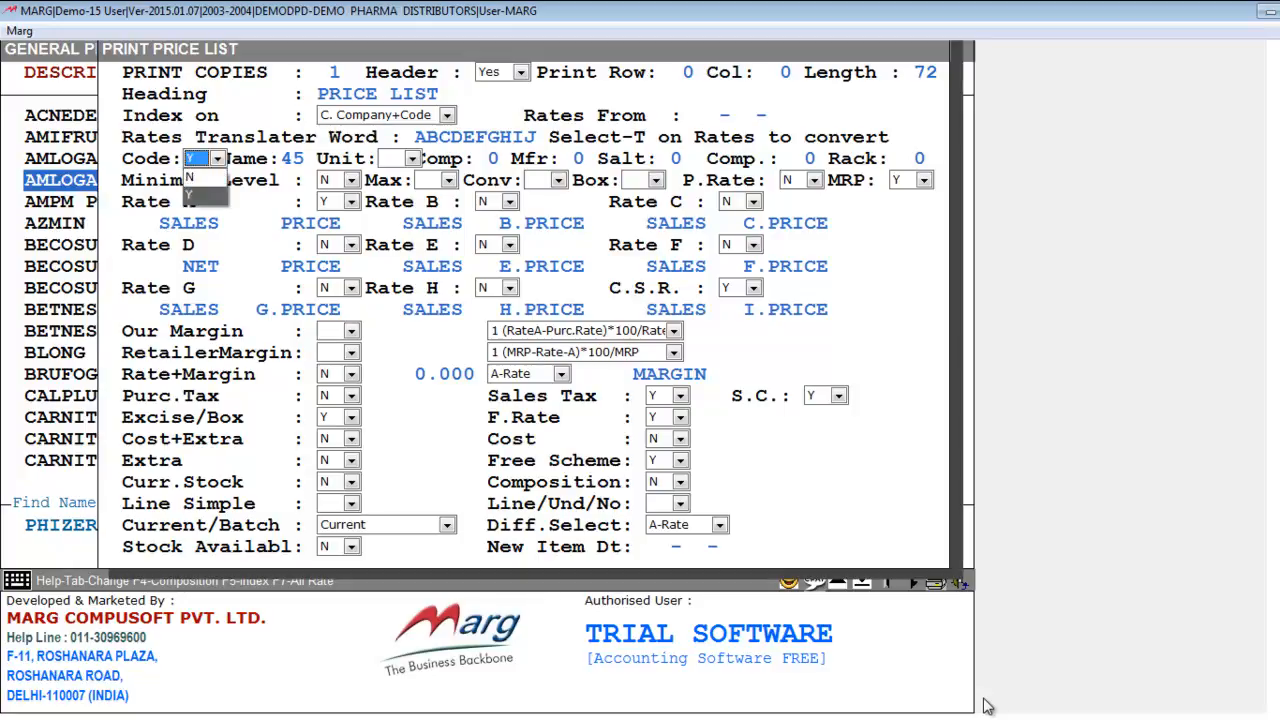
pyautogui.press('Up')
pyautogui.press('Return')
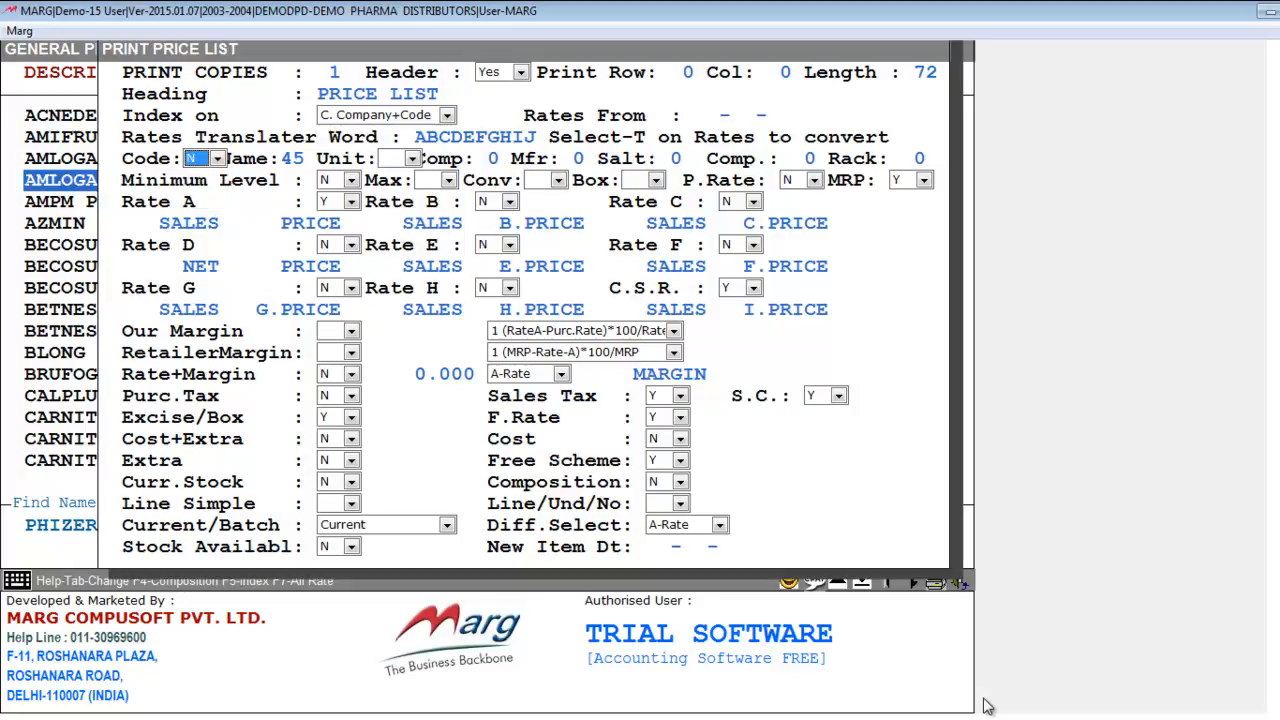
pyautogui.press('Return')
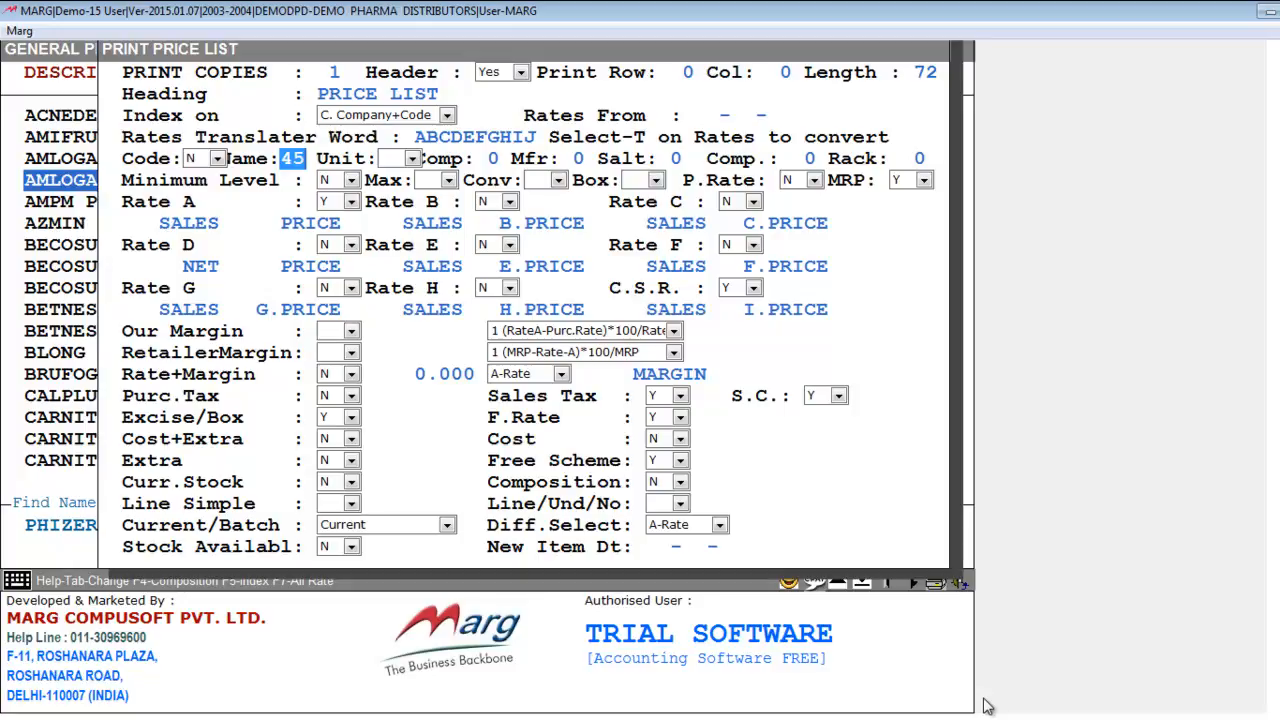
# Keep the Name value at 45 and set the Unit option to N.
pyautogui.moveTo(985, 707)
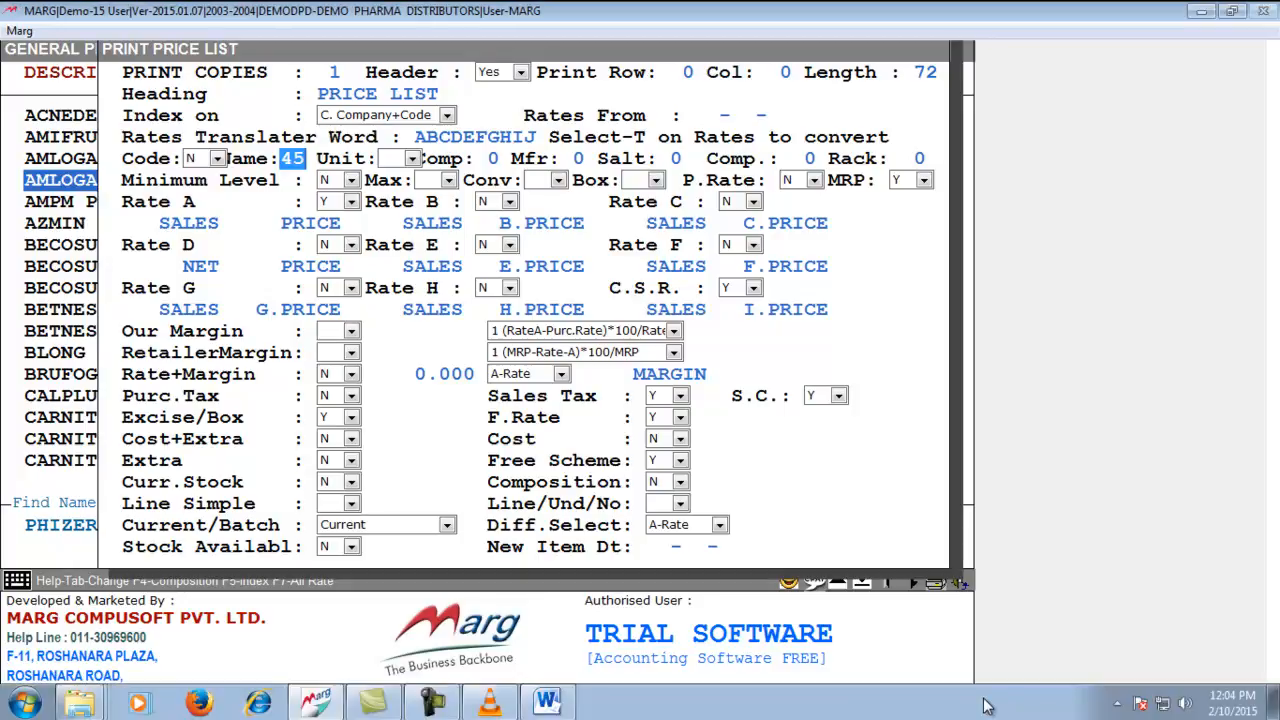
pyautogui.press('Return')
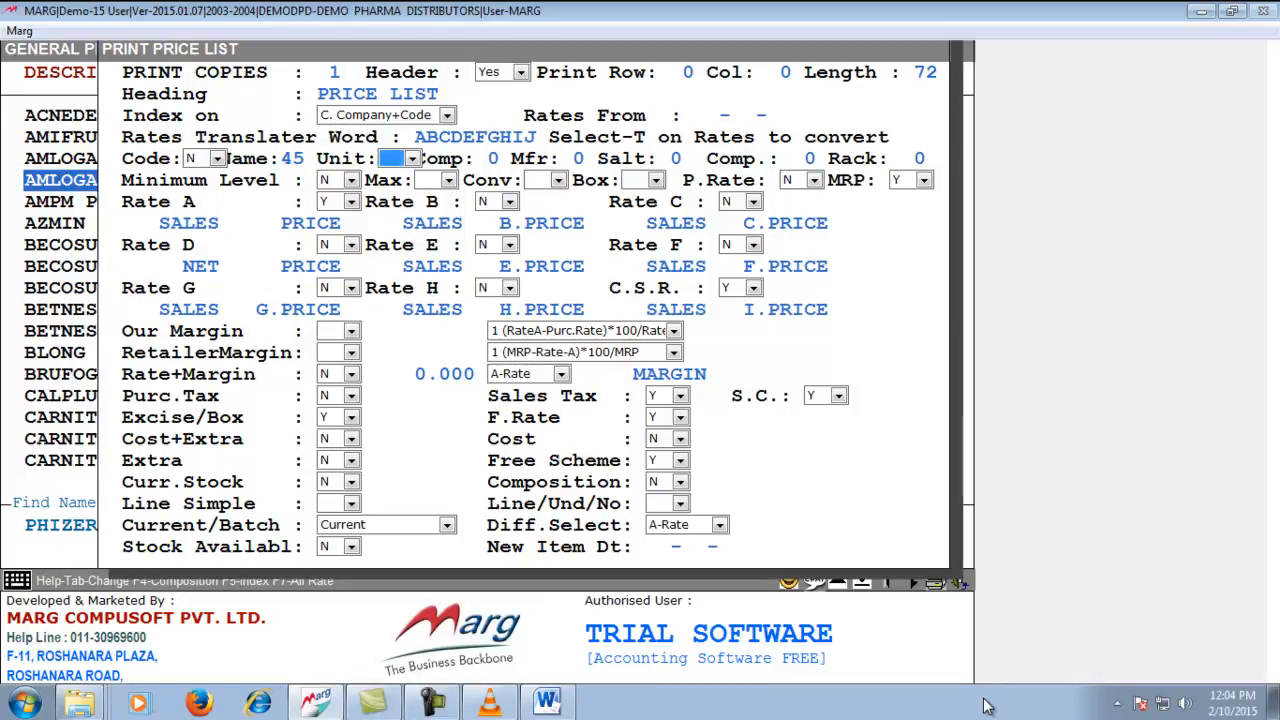
pyautogui.hotkey('alt', 'Down')
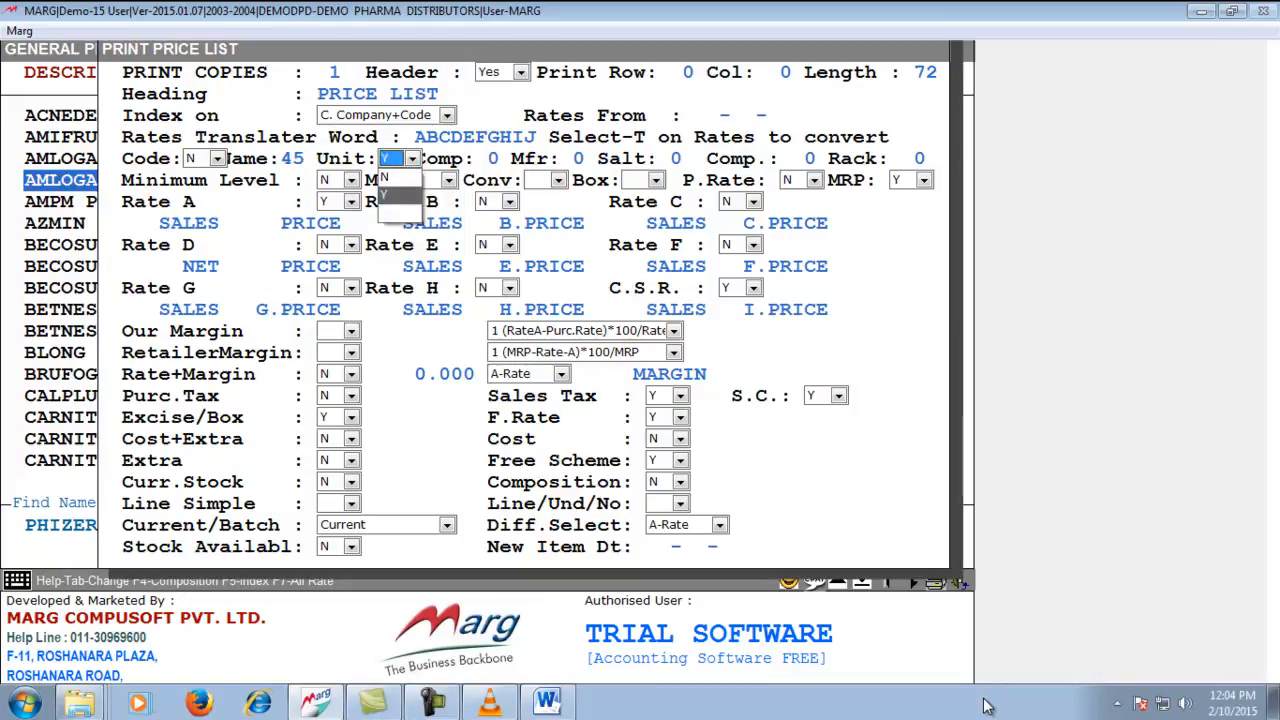
pyautogui.press('Down')
pyautogui.press('Return')
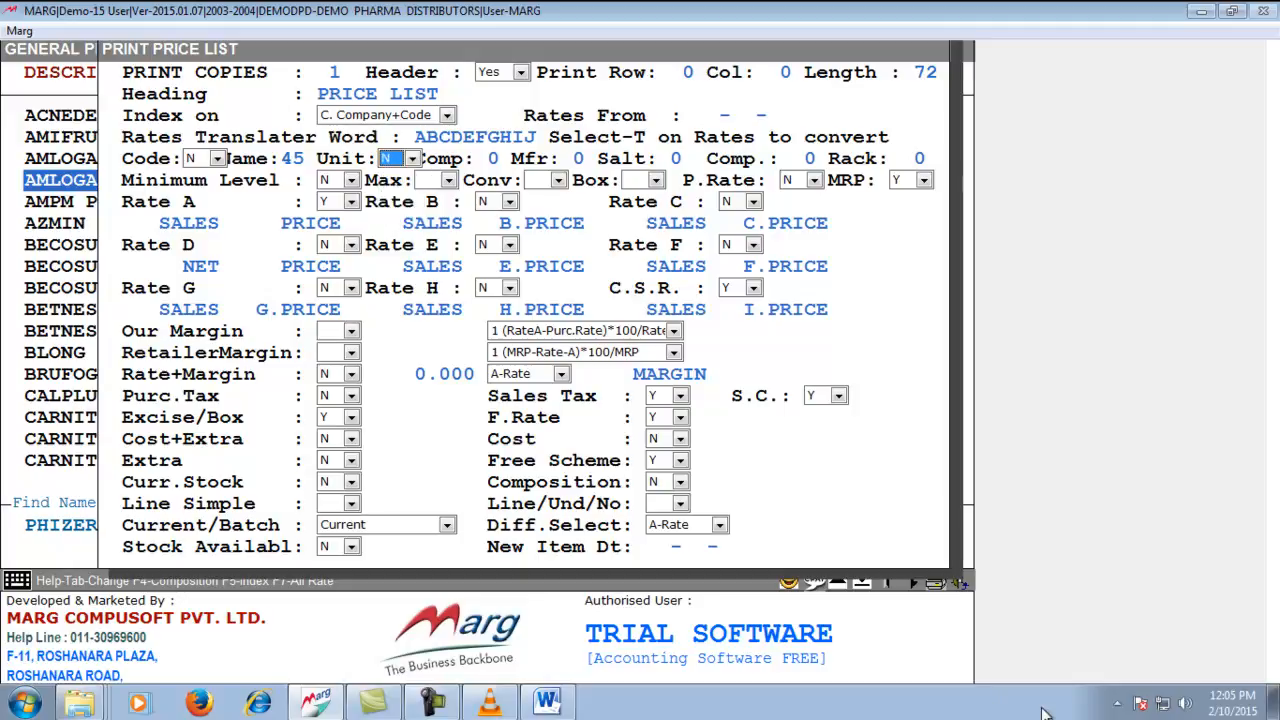
pyautogui.press('Return')
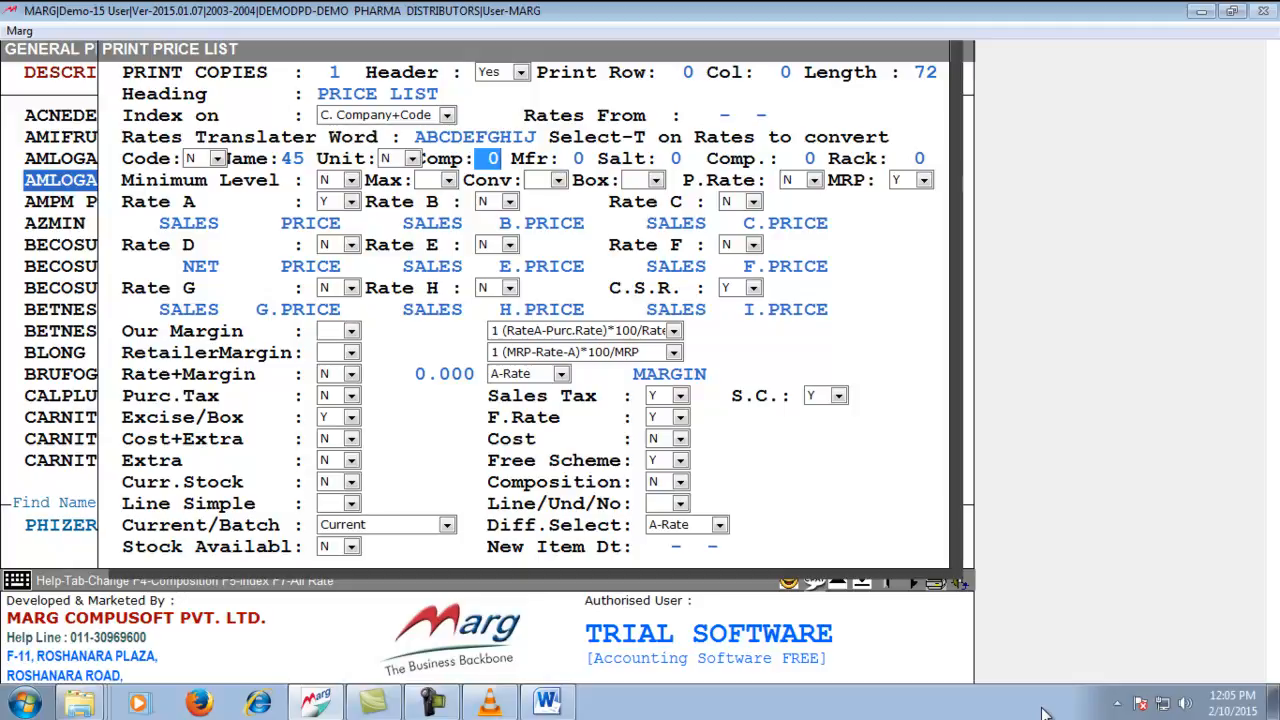
# Keep the Comp, Mfr, Salt, Comp. and Rack values at 0 in the price list print settings.
pyautogui.press('Return')
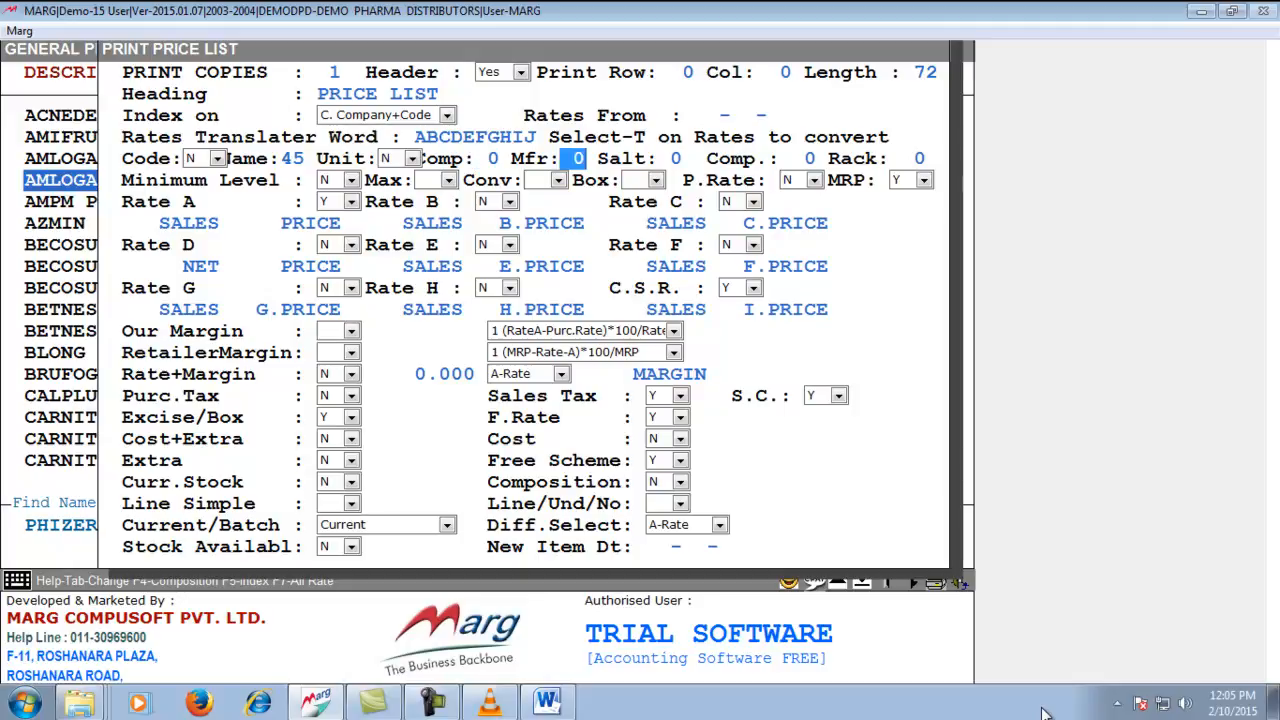
pyautogui.press('Return')
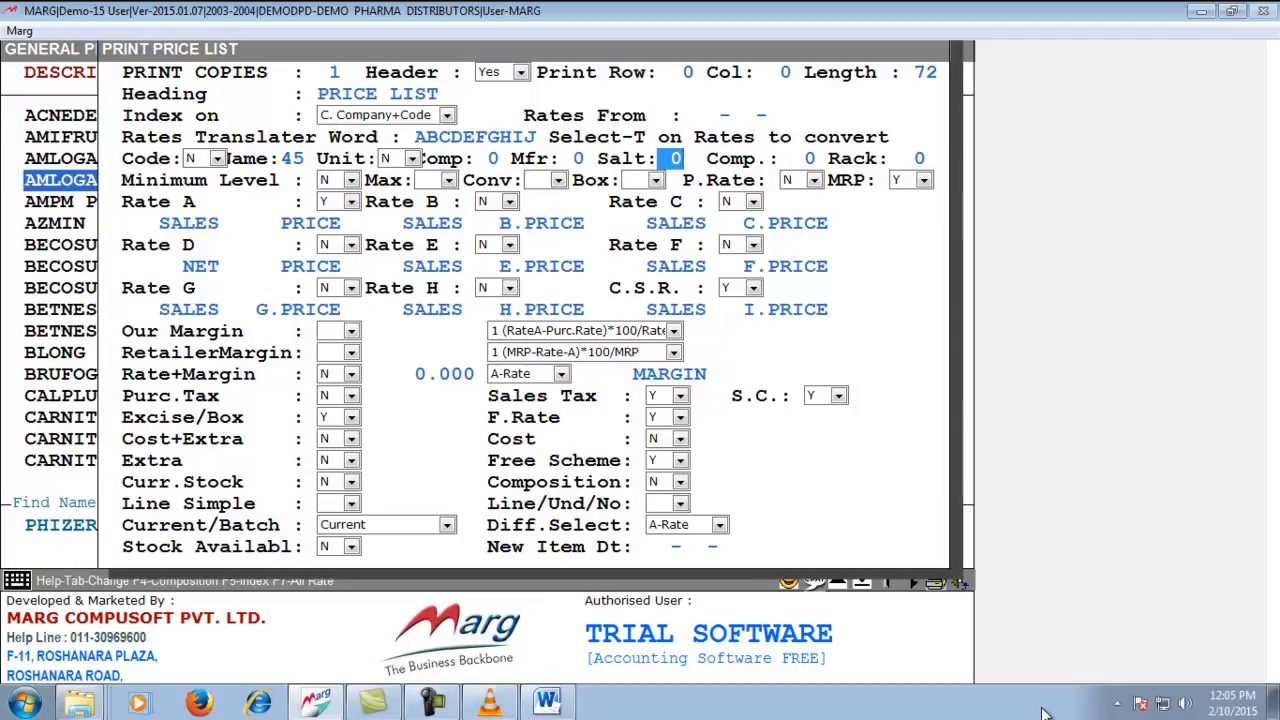
pyautogui.press('Return')
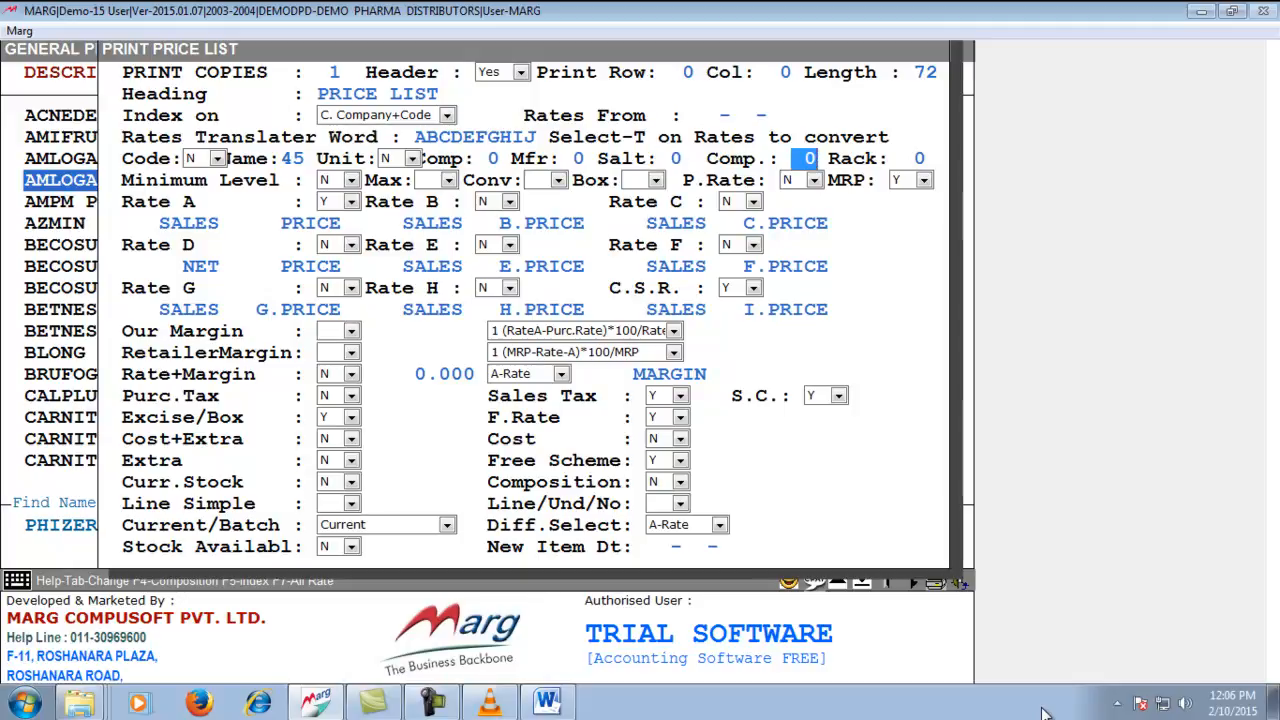
pyautogui.press('Return')
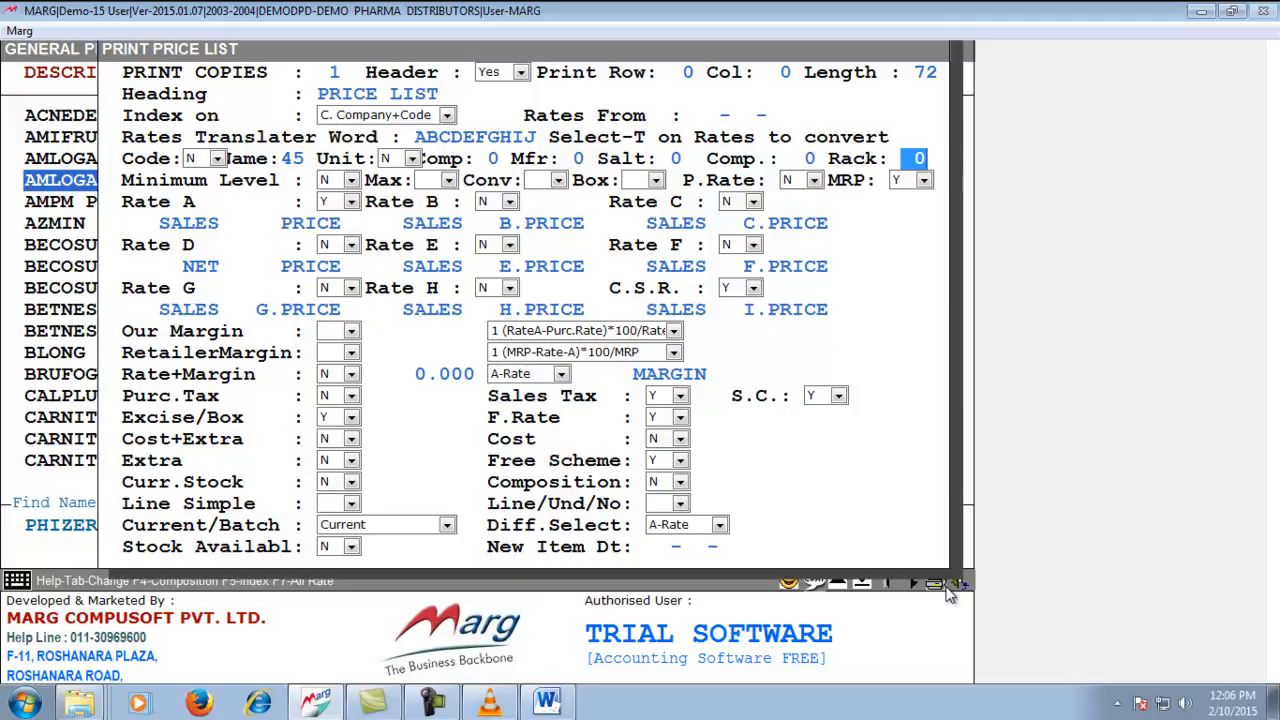
pyautogui.press('Return')
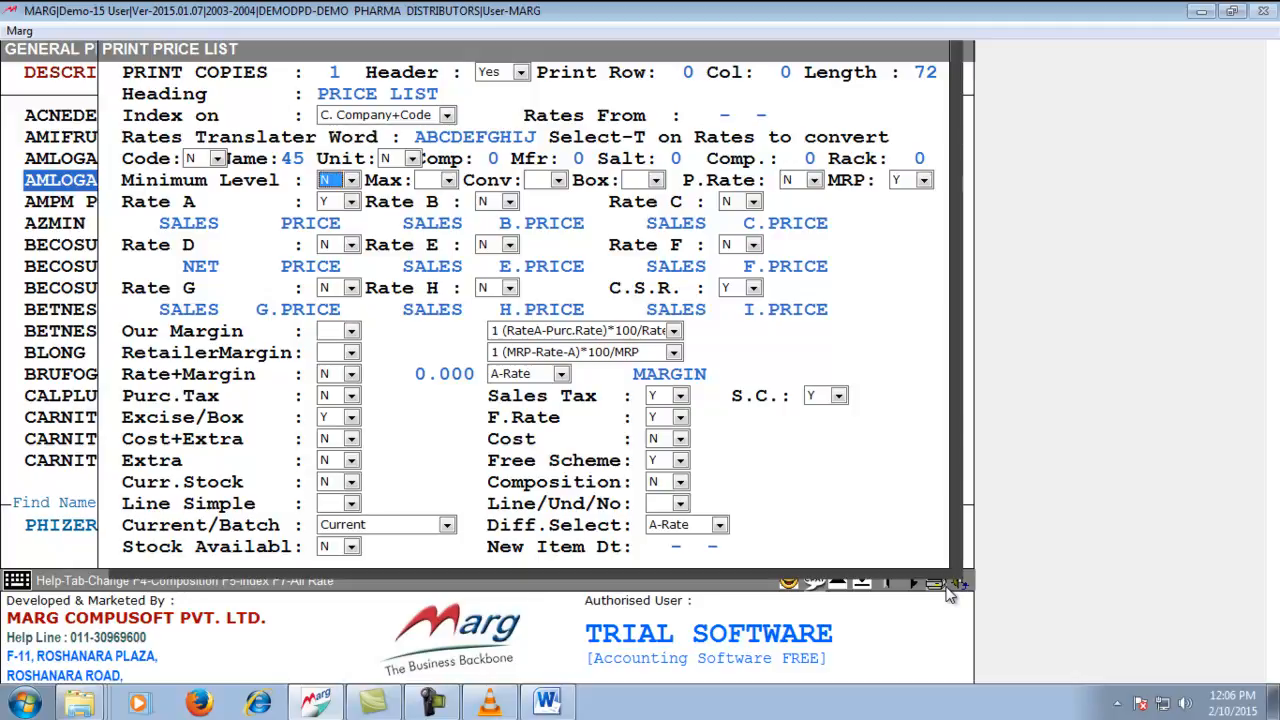
# Keep Minimum Level at N and leave the Max, Conv and Box options blank.
pyautogui.press('Return')
pyautogui.press('Return')
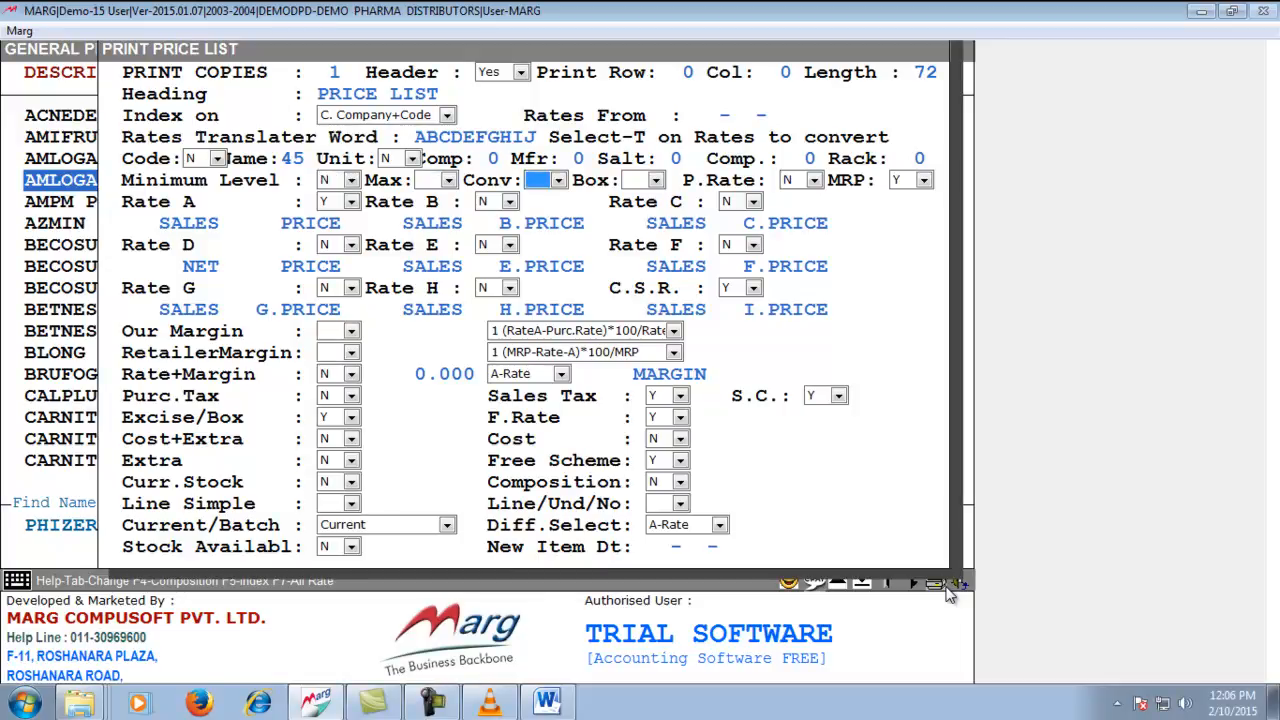
pyautogui.press('Return')
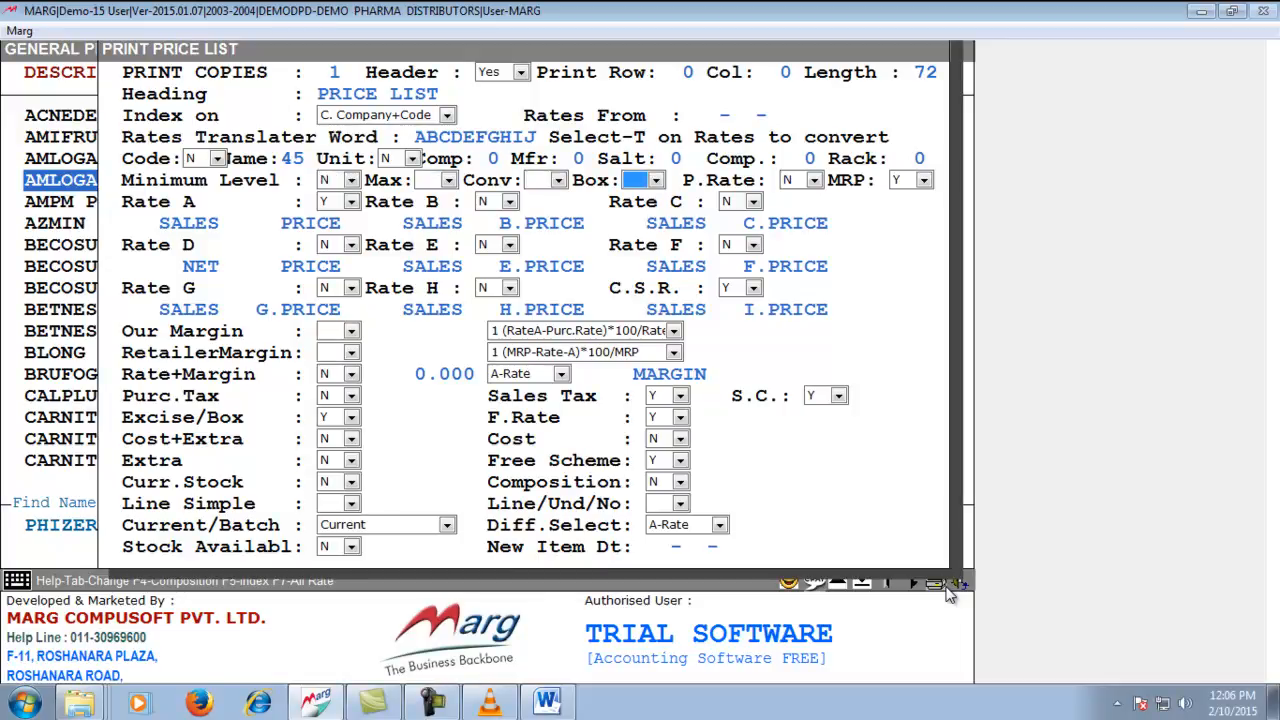
pyautogui.press('Return')
pyautogui.press('Return')
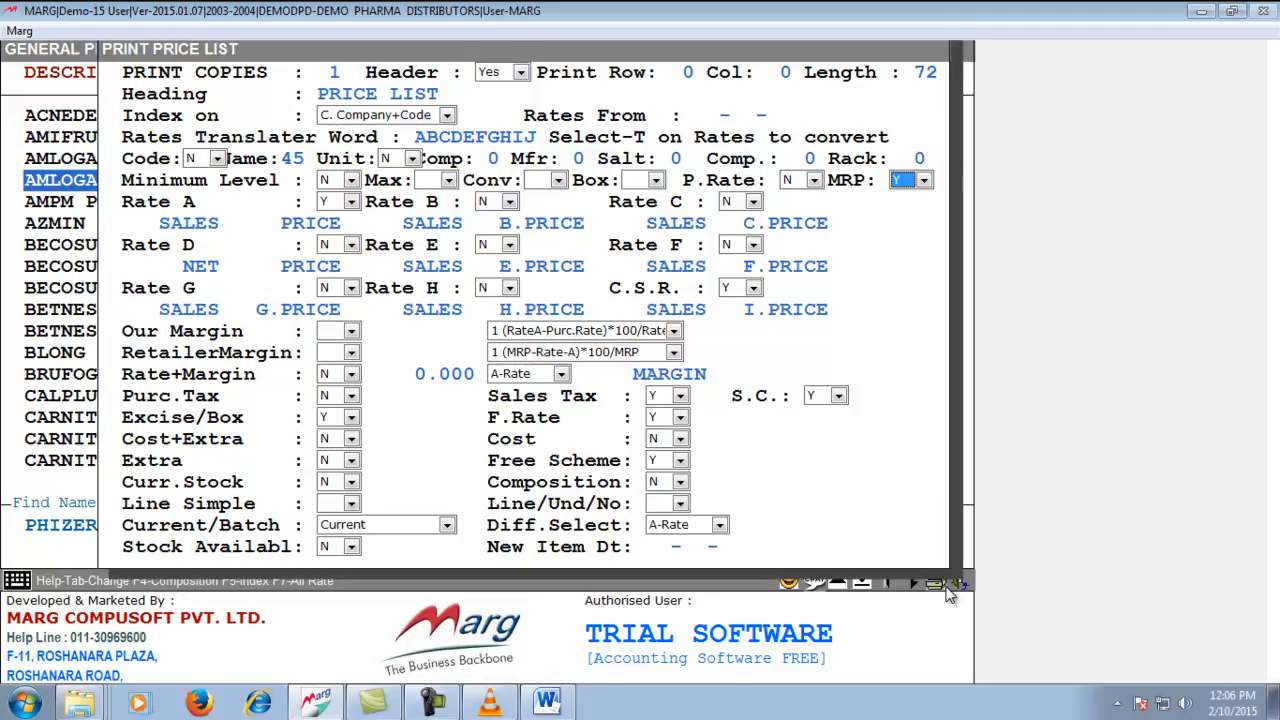
# Set the P.Rate option to T to convert purchase rates into letters, and view the price list on screen.
pyautogui.press('Up')
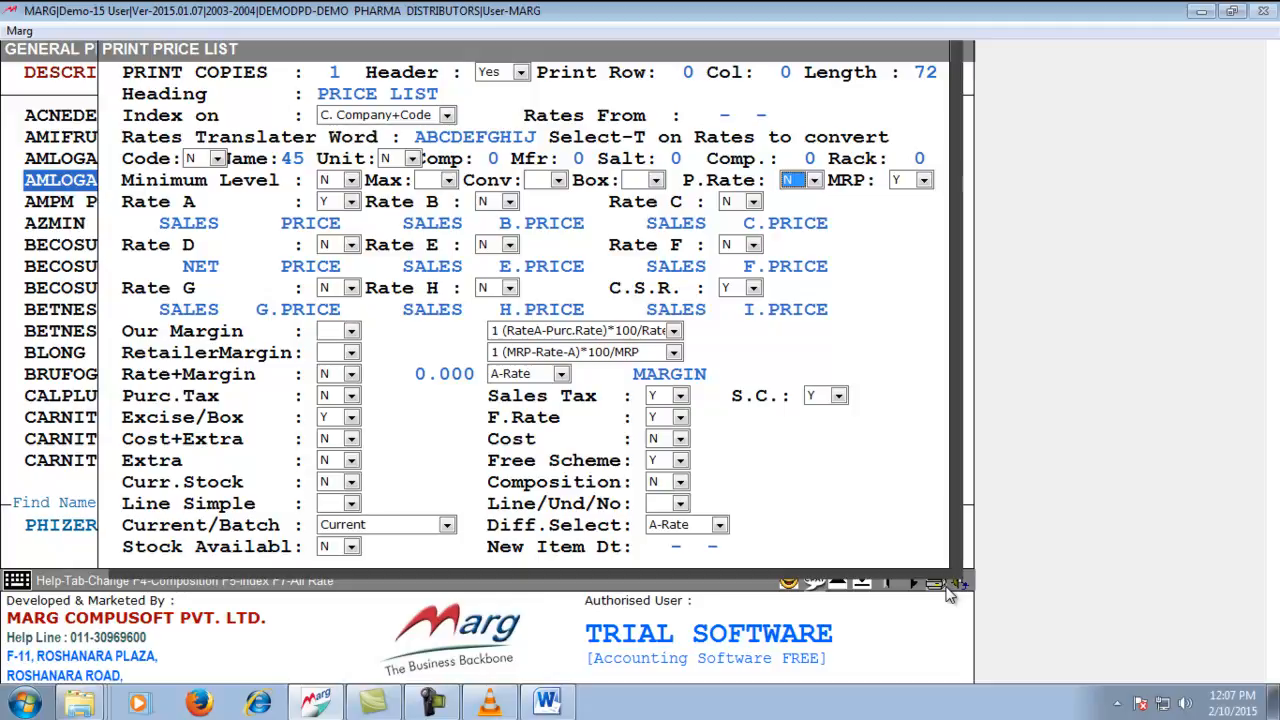
pyautogui.hotkey('alt', 'Down')
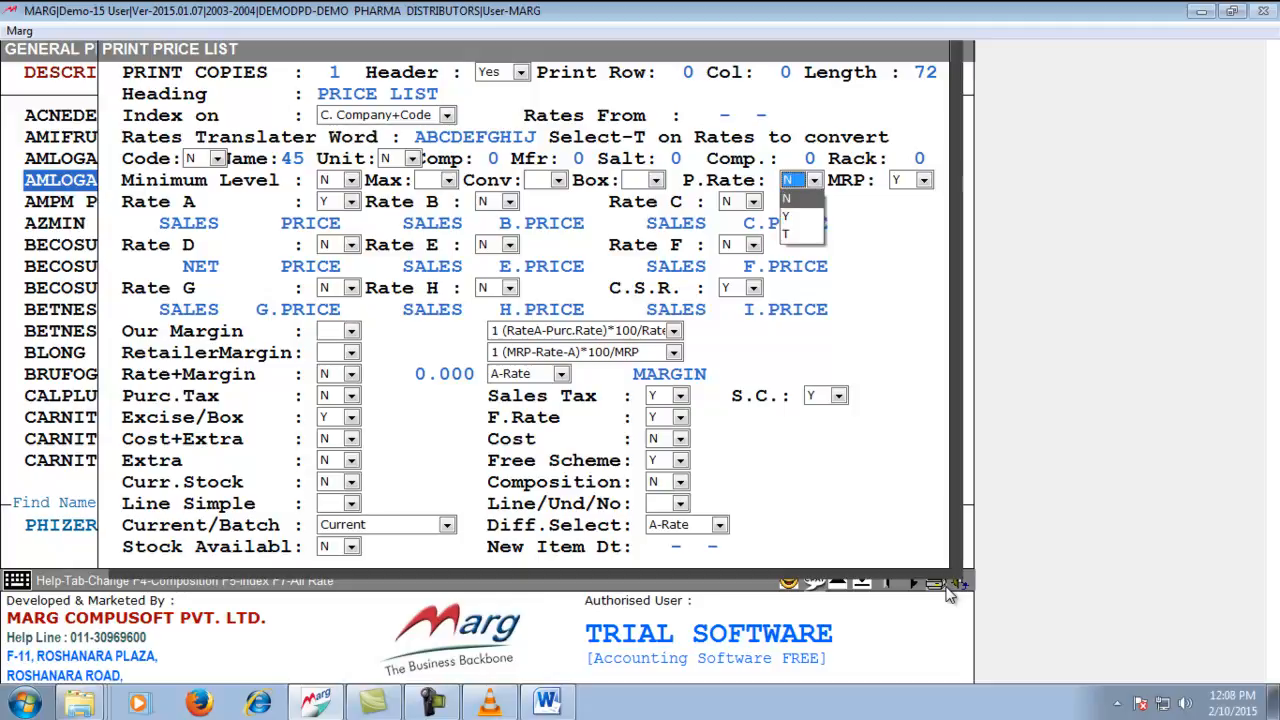
pyautogui.press('Down')
pyautogui.press('Down')
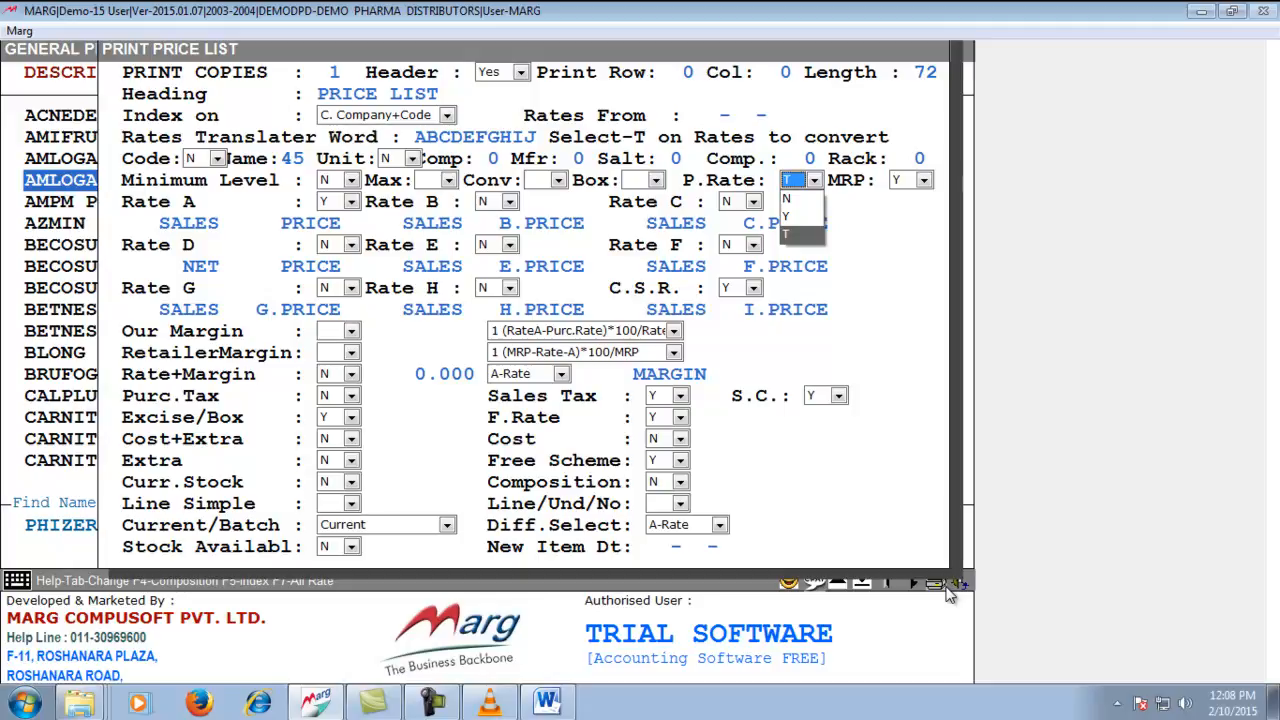
pyautogui.press('Return')
pyautogui.press('Return')
pyautogui.press('Return')
pyautogui.press('Return')
pyautogui.press('Return')
pyautogui.press('pagedown')
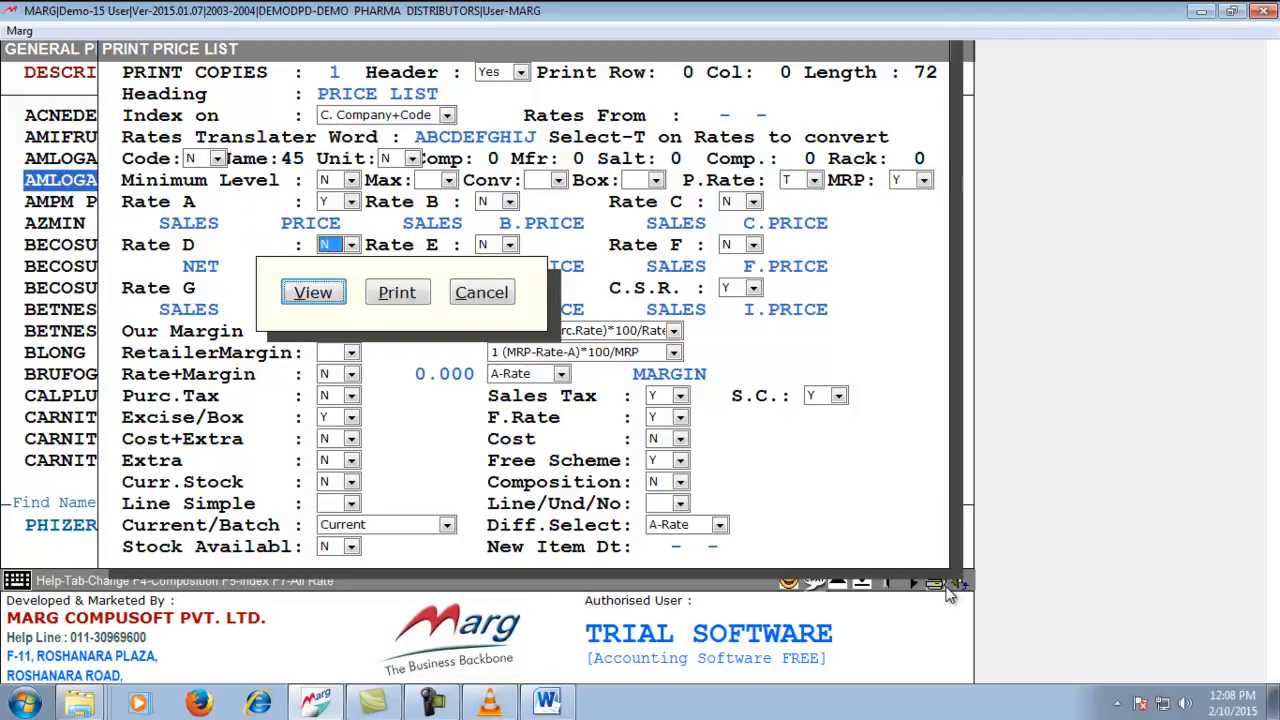
pyautogui.press('Return')
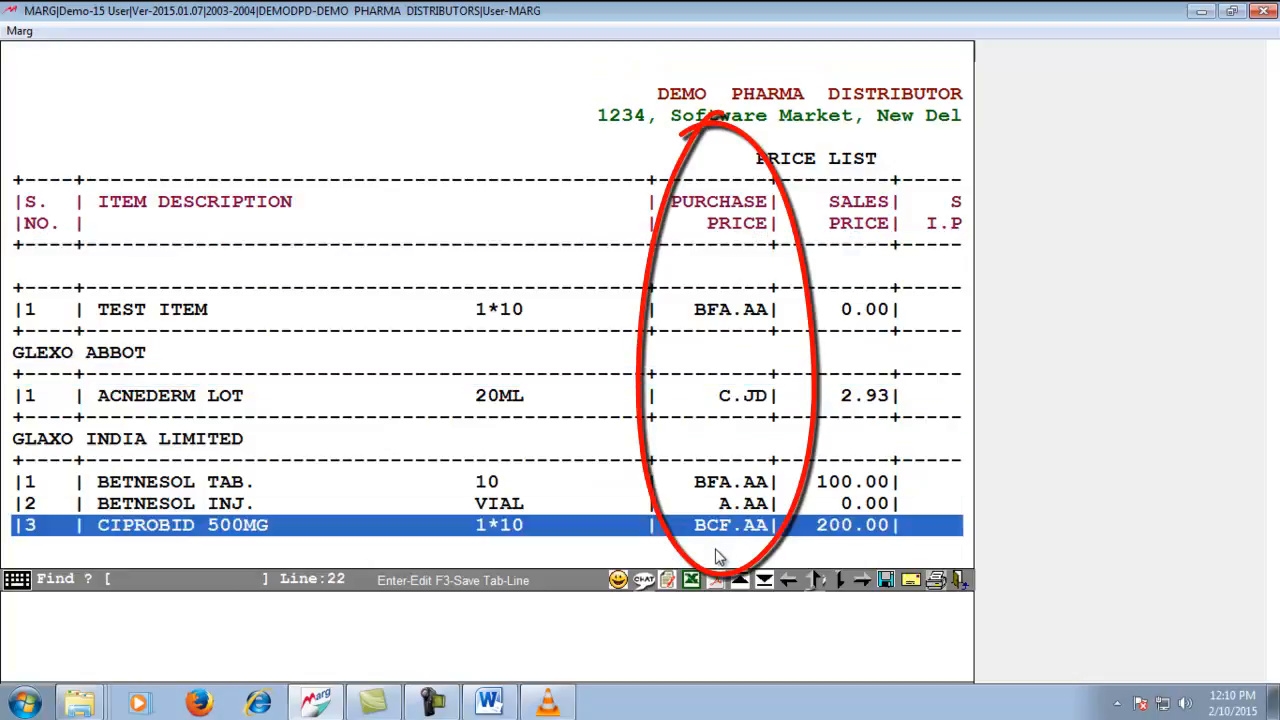
# Look through the coded purchase prices down to the Phizer Limited items, and close the price list view.
pyautogui.press('Down')
pyautogui.press('Down')
pyautogui.press('Down')
pyautogui.press('Down')
pyautogui.press('Down')
pyautogui.press('Down')
pyautogui.press('Down')
pyautogui.press('Down')
pyautogui.press('Down')
pyautogui.press('Down')
pyautogui.press('Down')
pyautogui.press('Down')
pyautogui.press('Down')
pyautogui.press('Down')
pyautogui.press('Down')
pyautogui.press('Down')
pyautogui.press('Down')
pyautogui.press('Down')
pyautogui.press('Down')
pyautogui.press('Down')
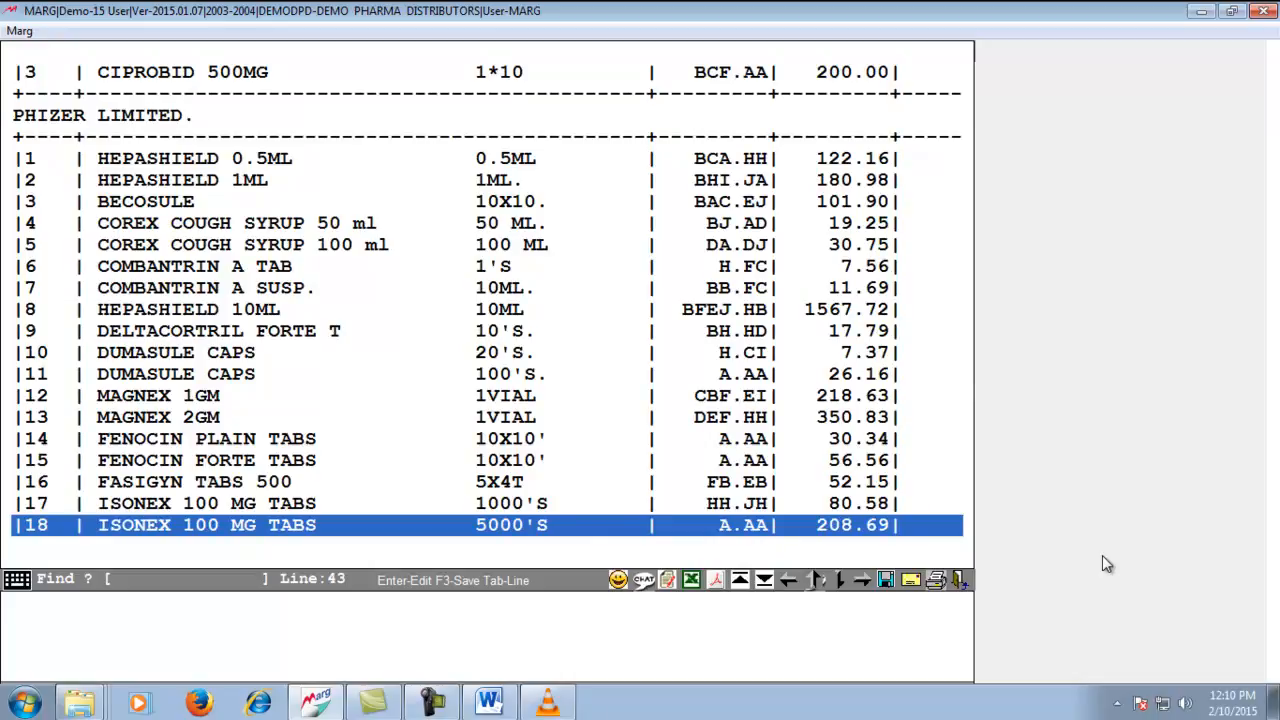
pyautogui.press('Escape')
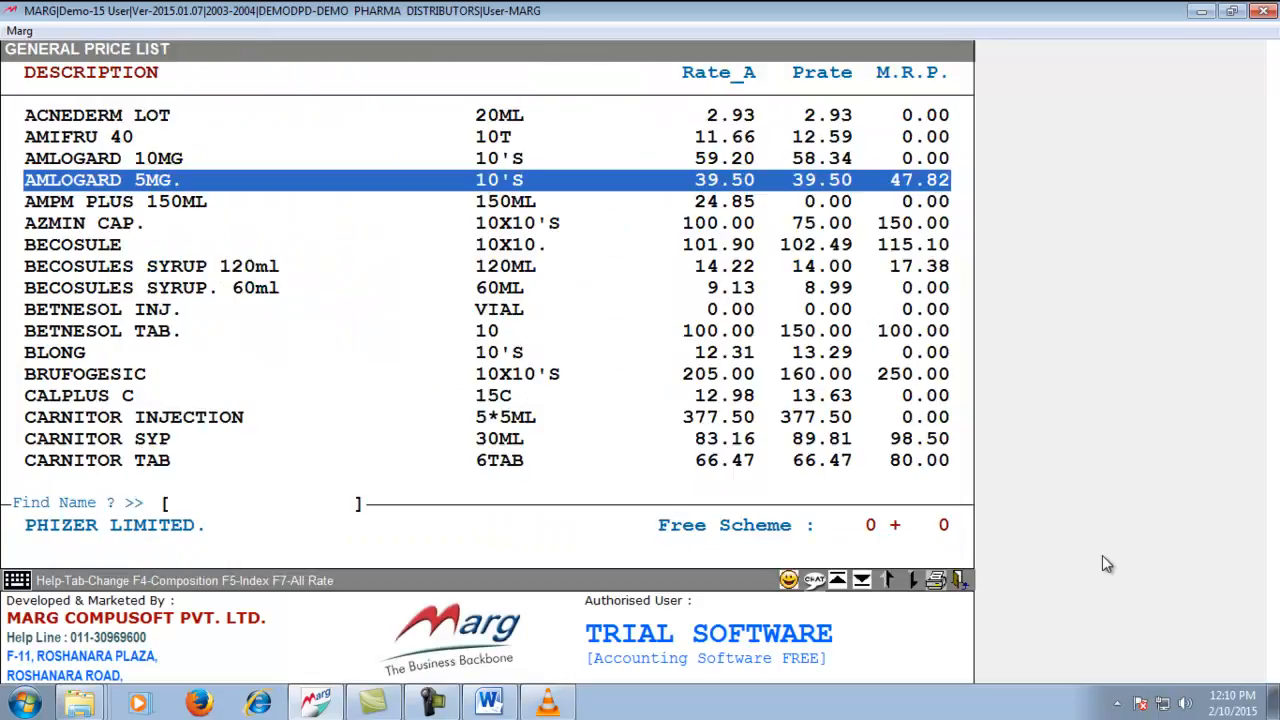
# Reopen the user-defined price list settings with 1 print copy, set P.Rate to Y, and view the resulting list.
pyautogui.hotkey('alt', 'p')
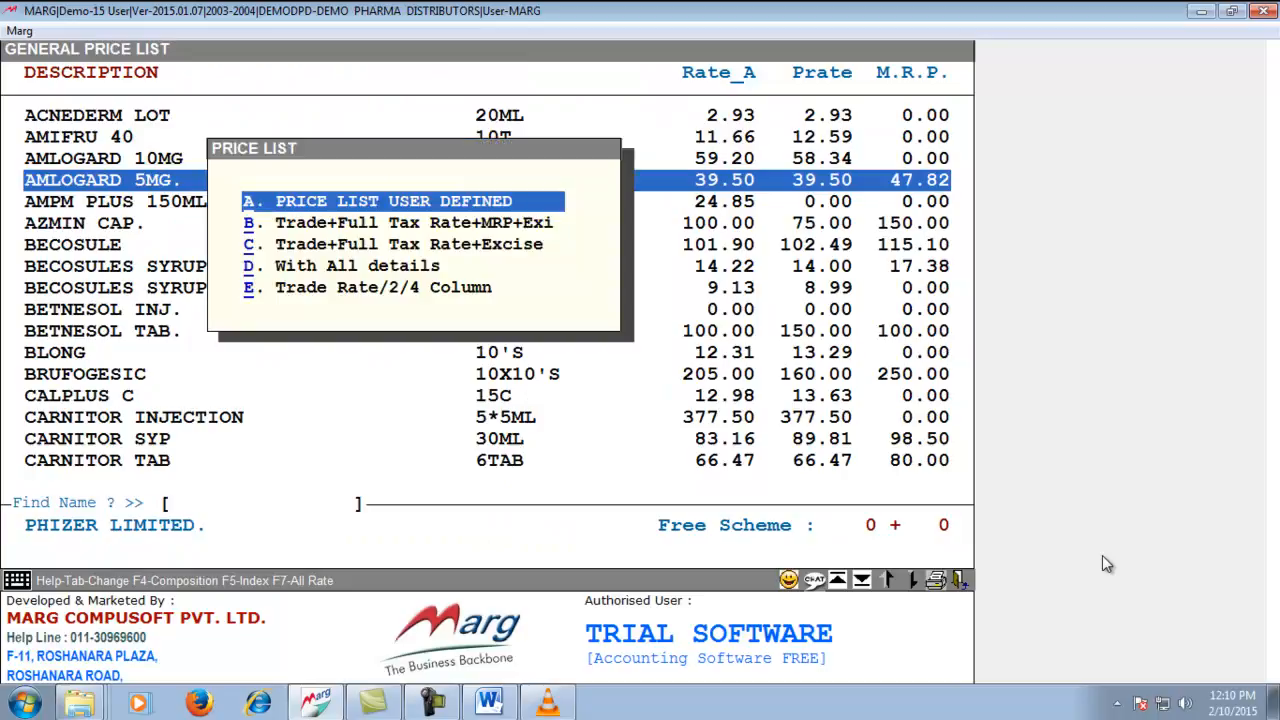
pyautogui.press('Return')
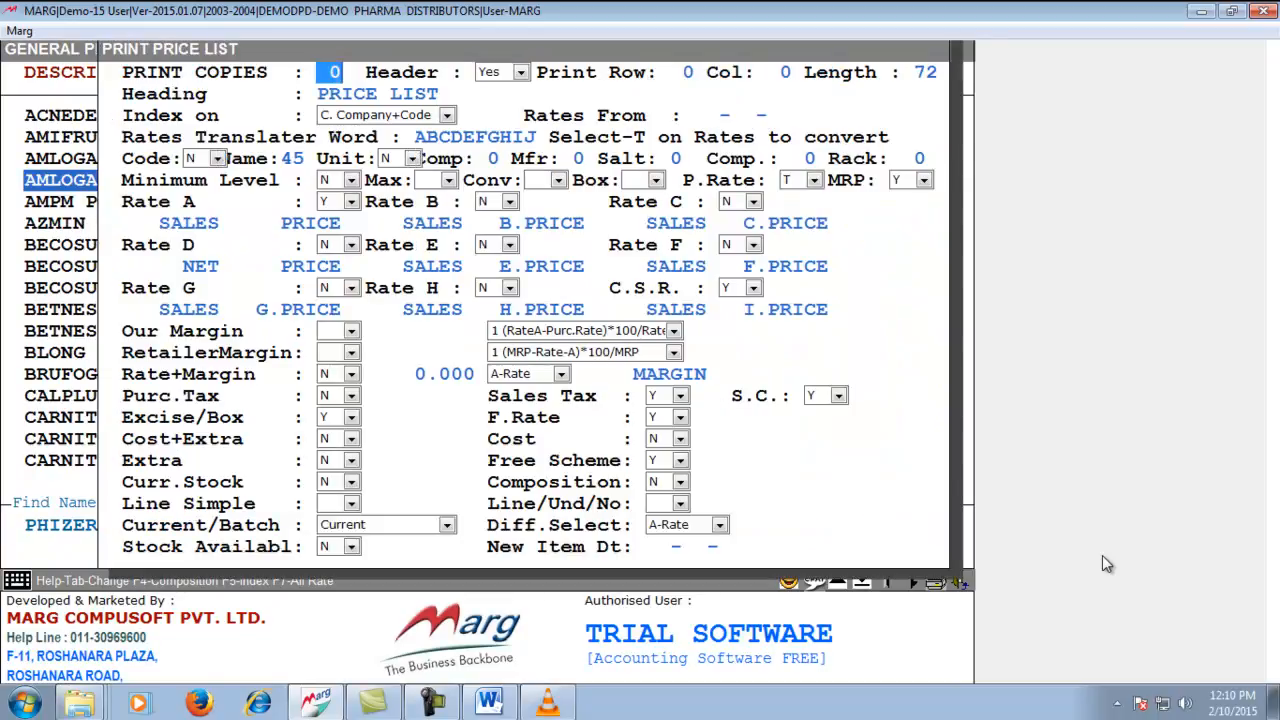
pyautogui.write('1')
pyautogui.press('Return')
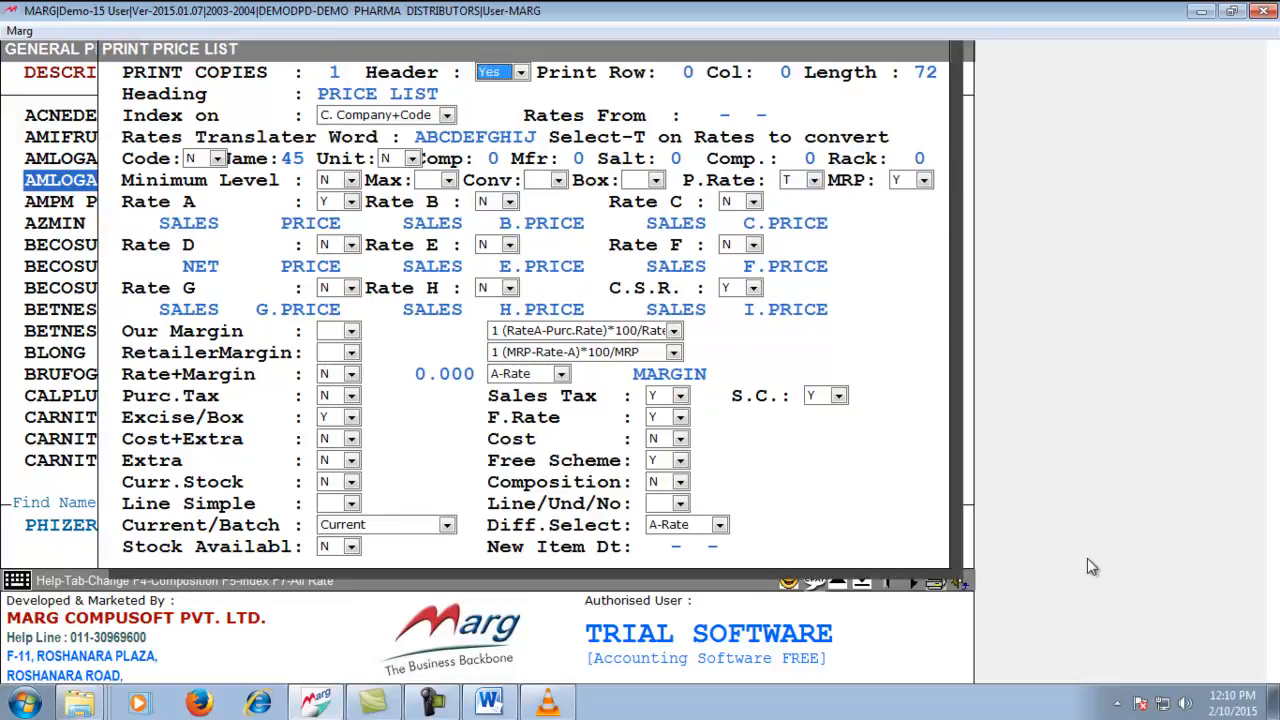
pyautogui.click(816, 181)
pyautogui.click(819, 217)
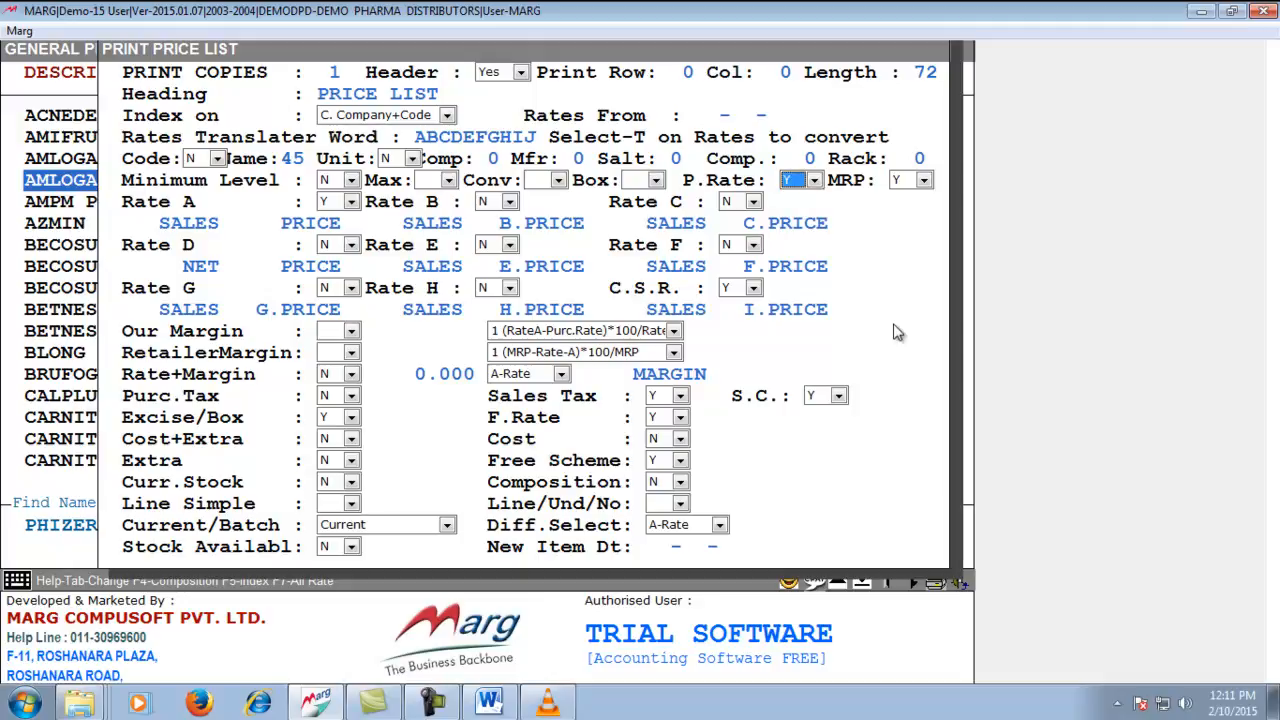
pyautogui.press('pagedown')
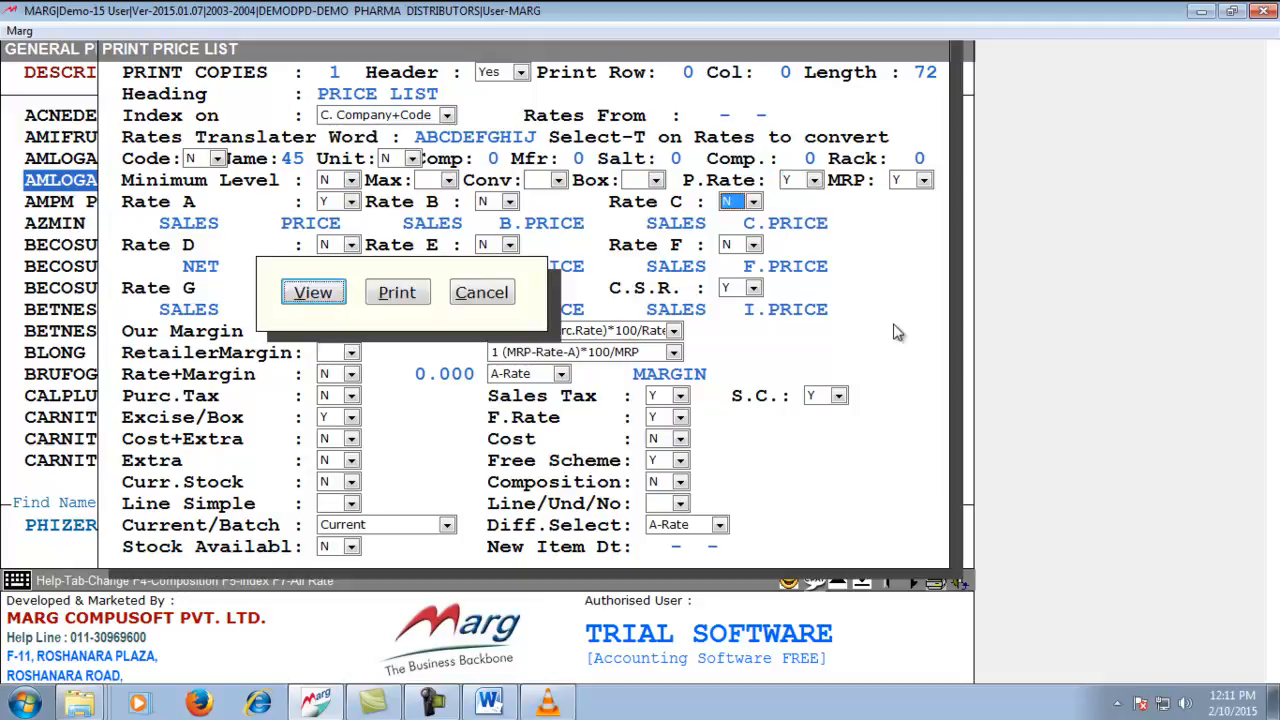
pyautogui.press('Return')
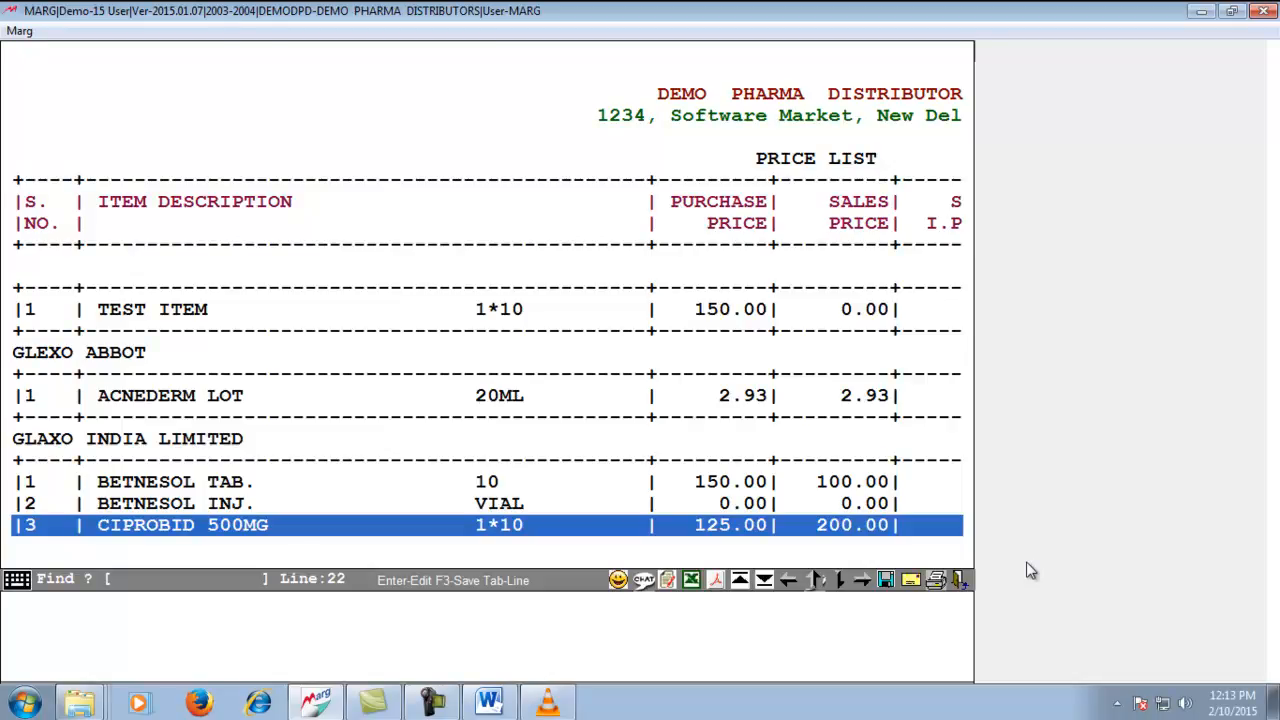
pyautogui.press('Escape')
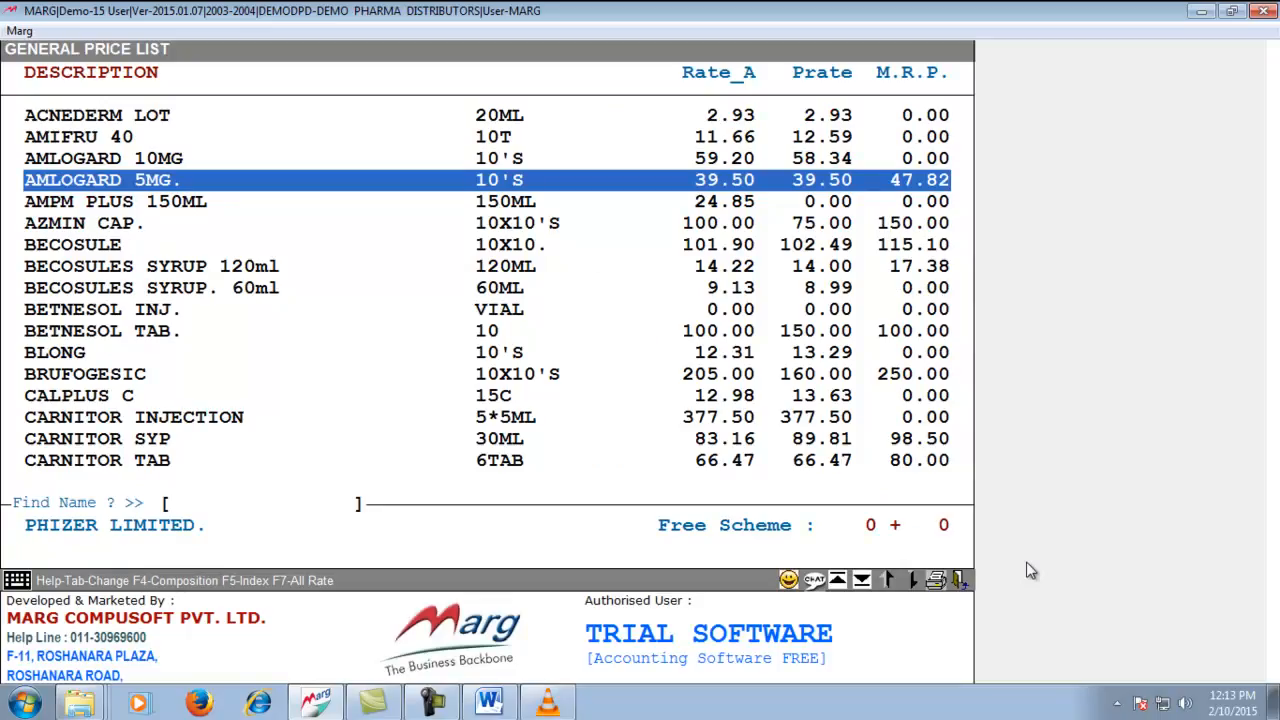
# Reopen the user-defined price list settings with 1 print copy and set the MRP option to N.
pyautogui.hotkey('alt', 'p')
pyautogui.press('Return')
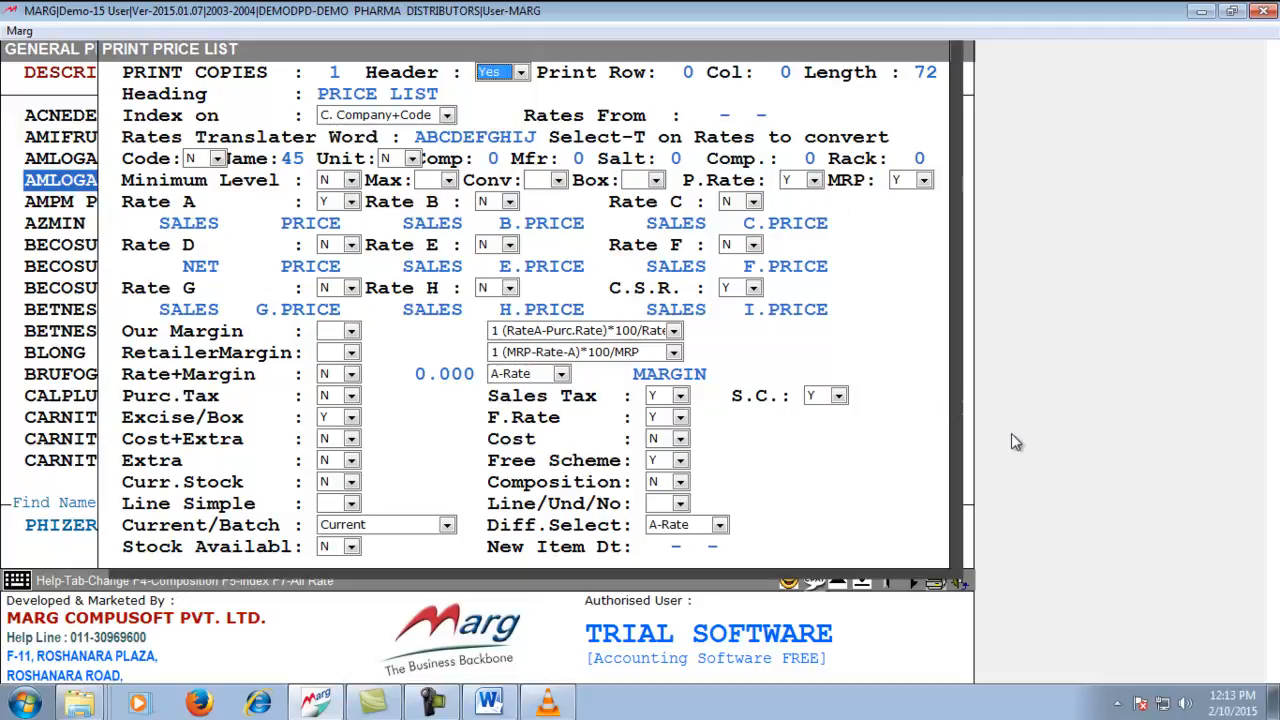
pyautogui.click(924, 183)
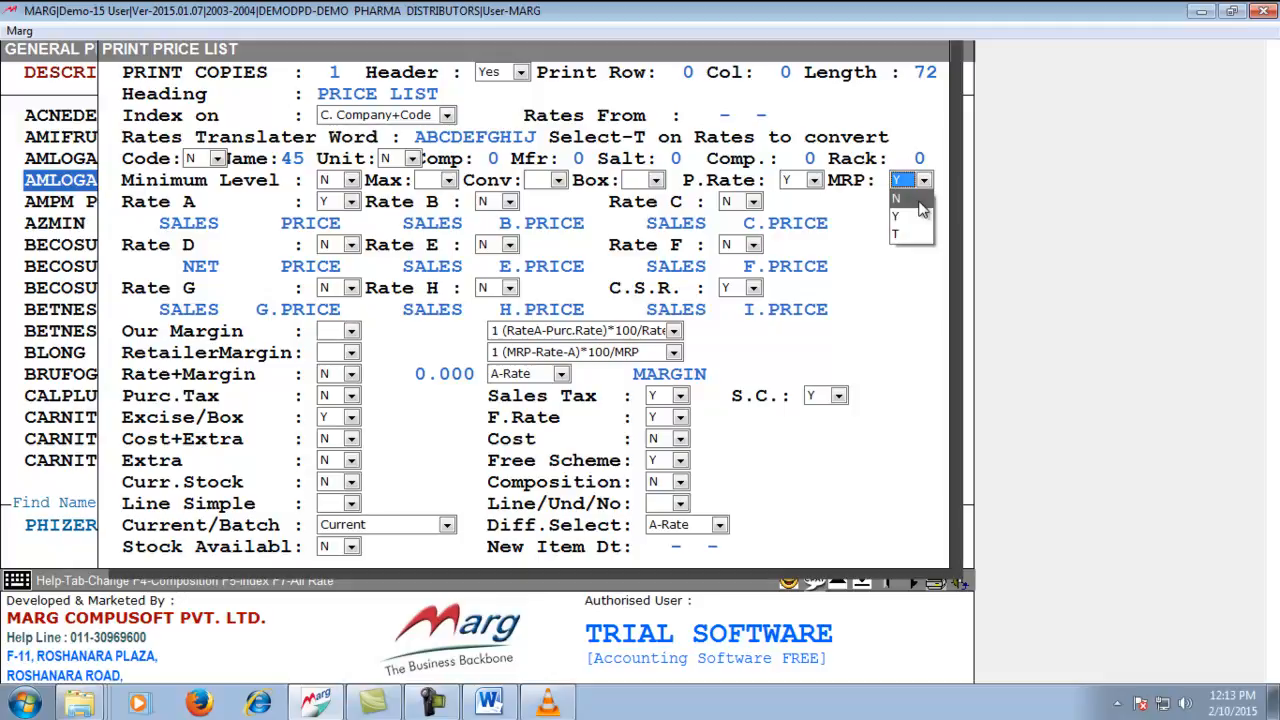
pyautogui.click(910, 198)
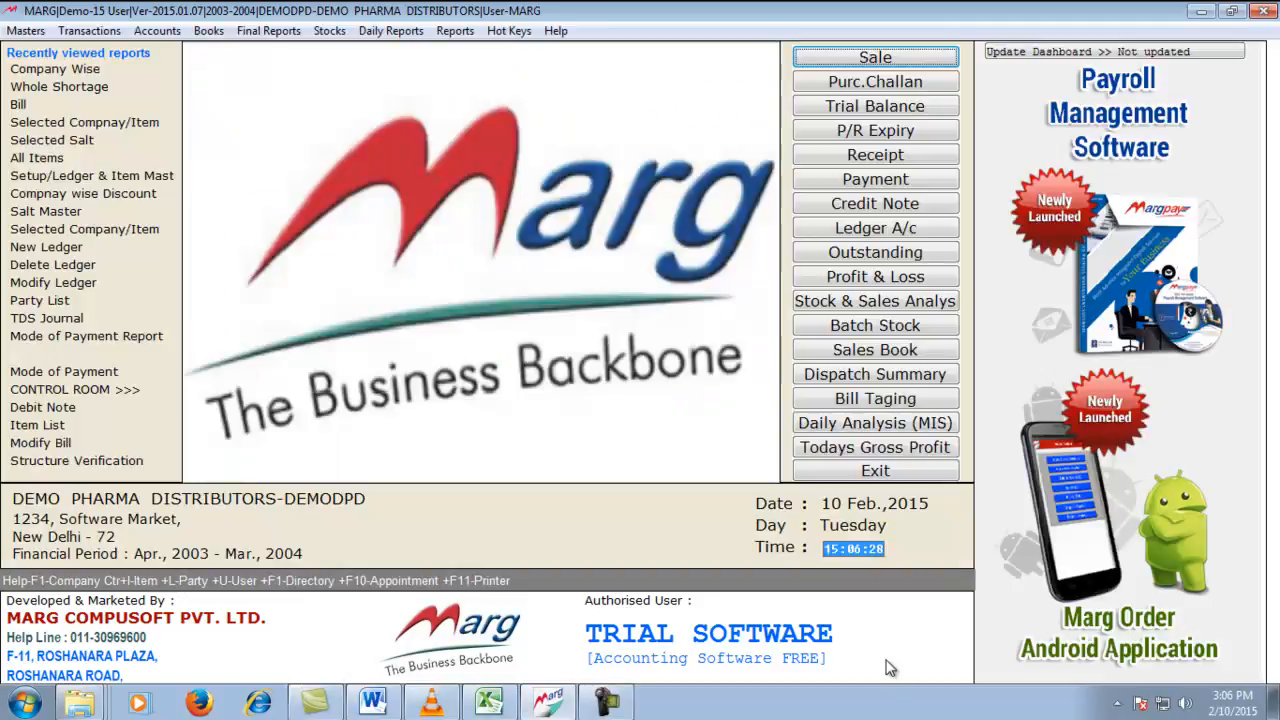
# Bring up the Price List choices of the Rate & Discount Master.
pyautogui.click(25, 30)
pyautogui.moveTo(104, 107)
pyautogui.moveTo(303, 107)
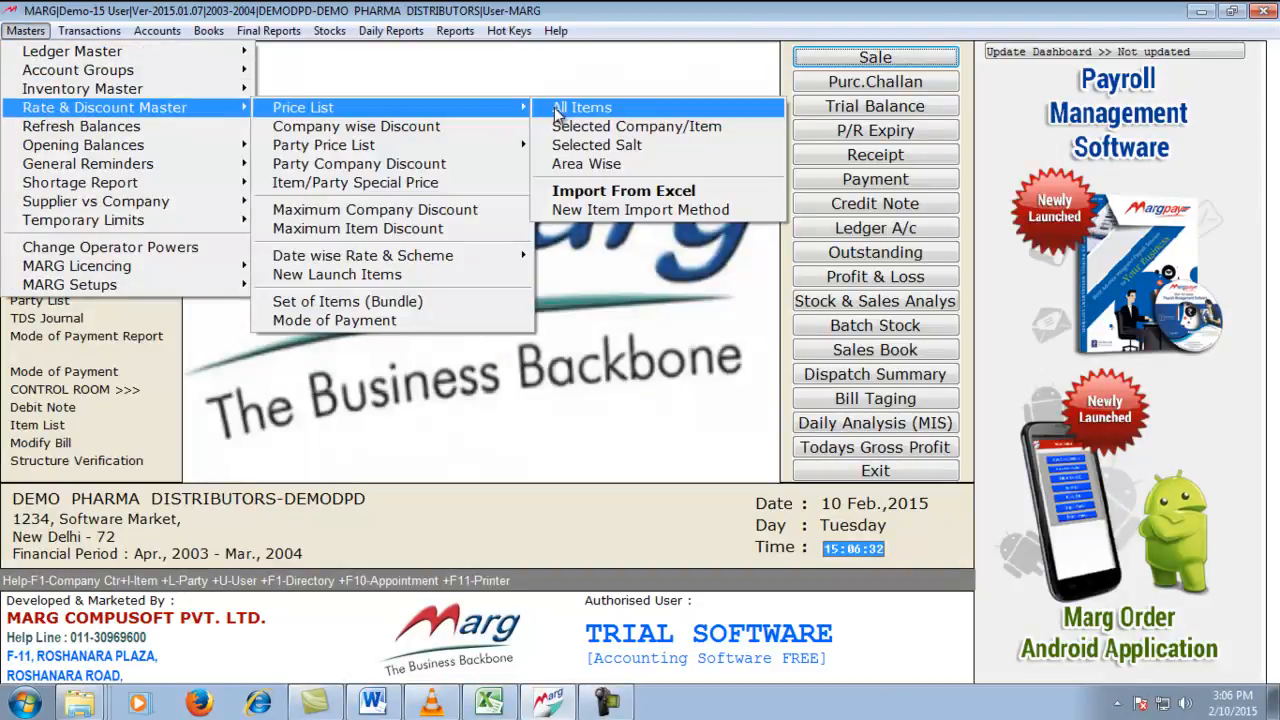